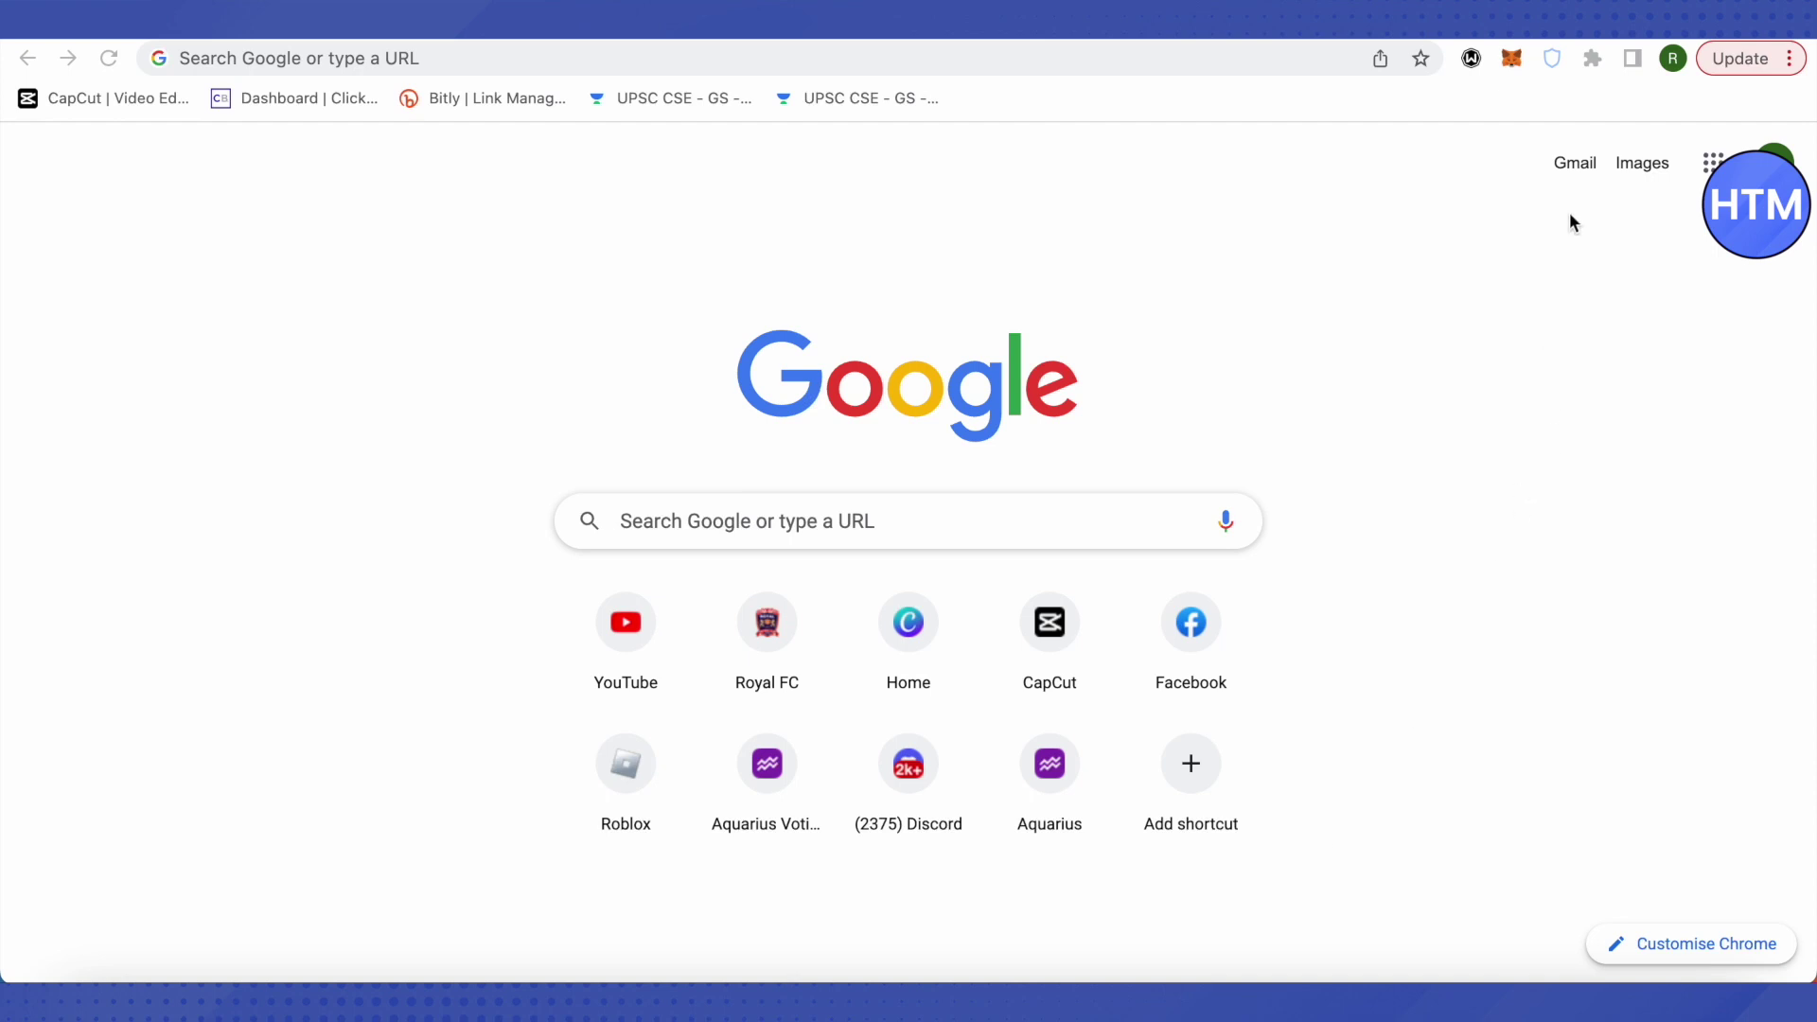
Step: On the Binance tab, dismiss the region banner and open the Fiat and Spot wallet
click(1570, 19)
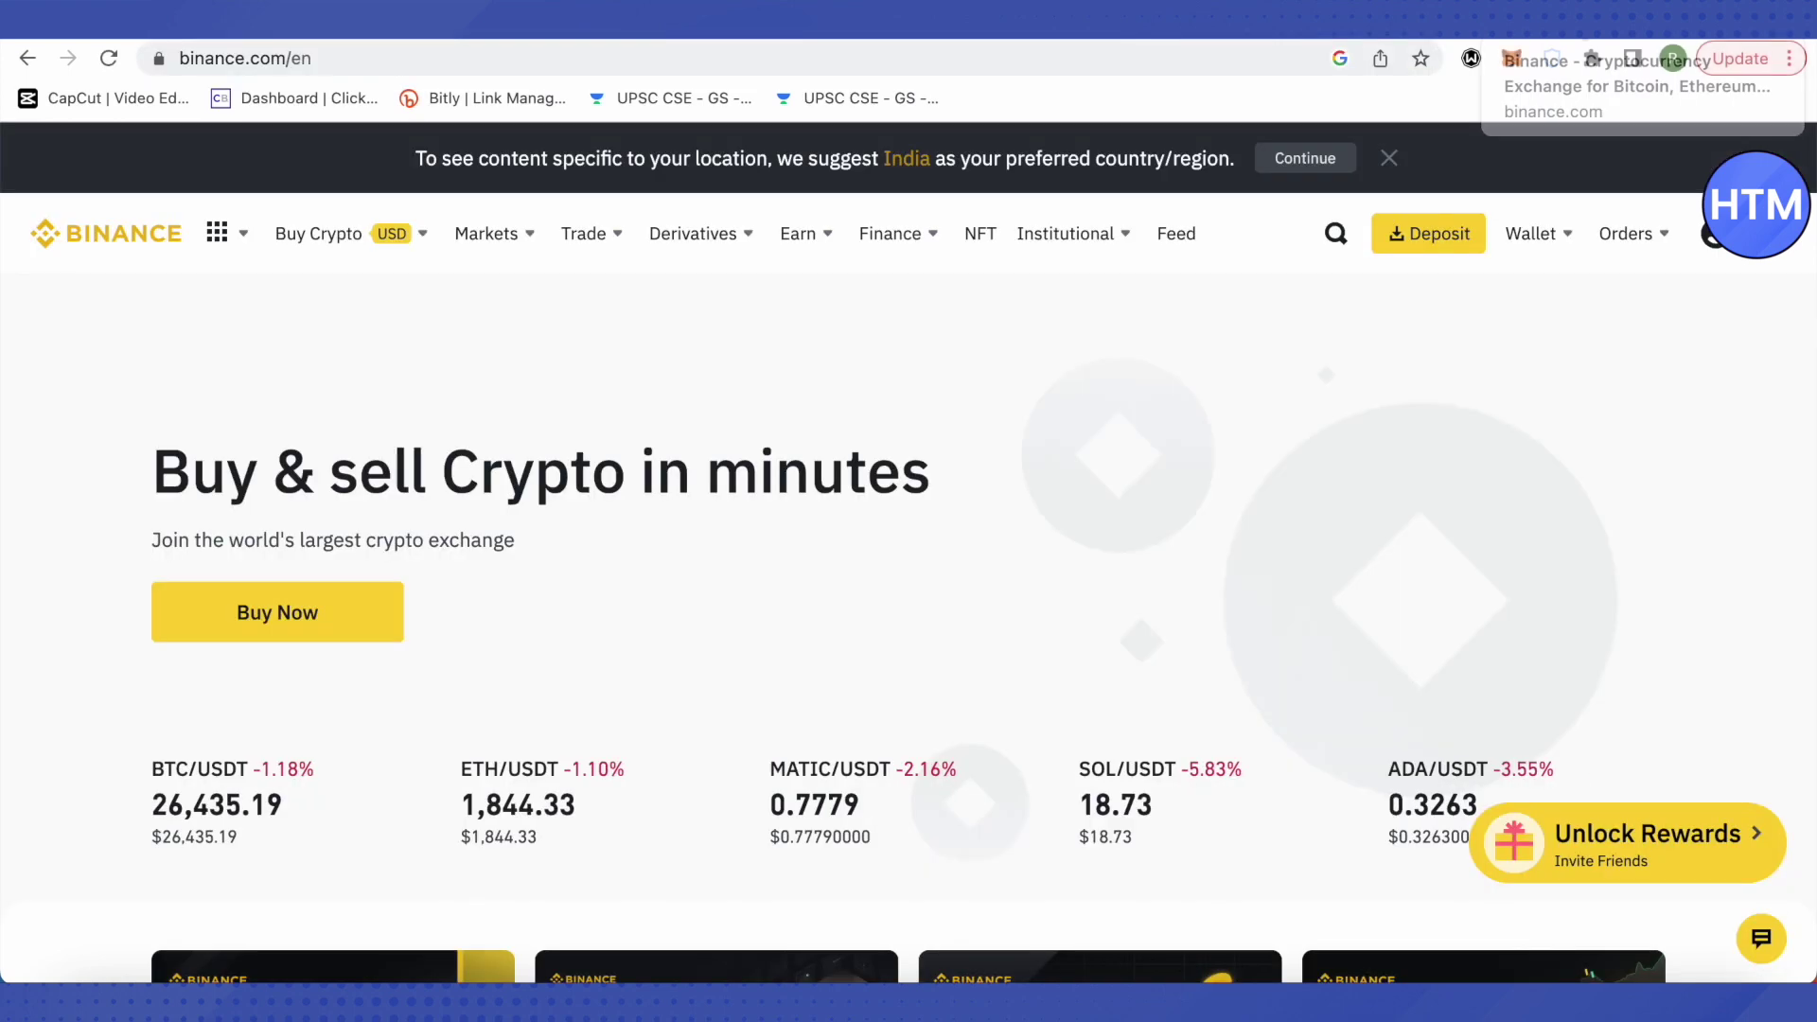
click(1388, 158)
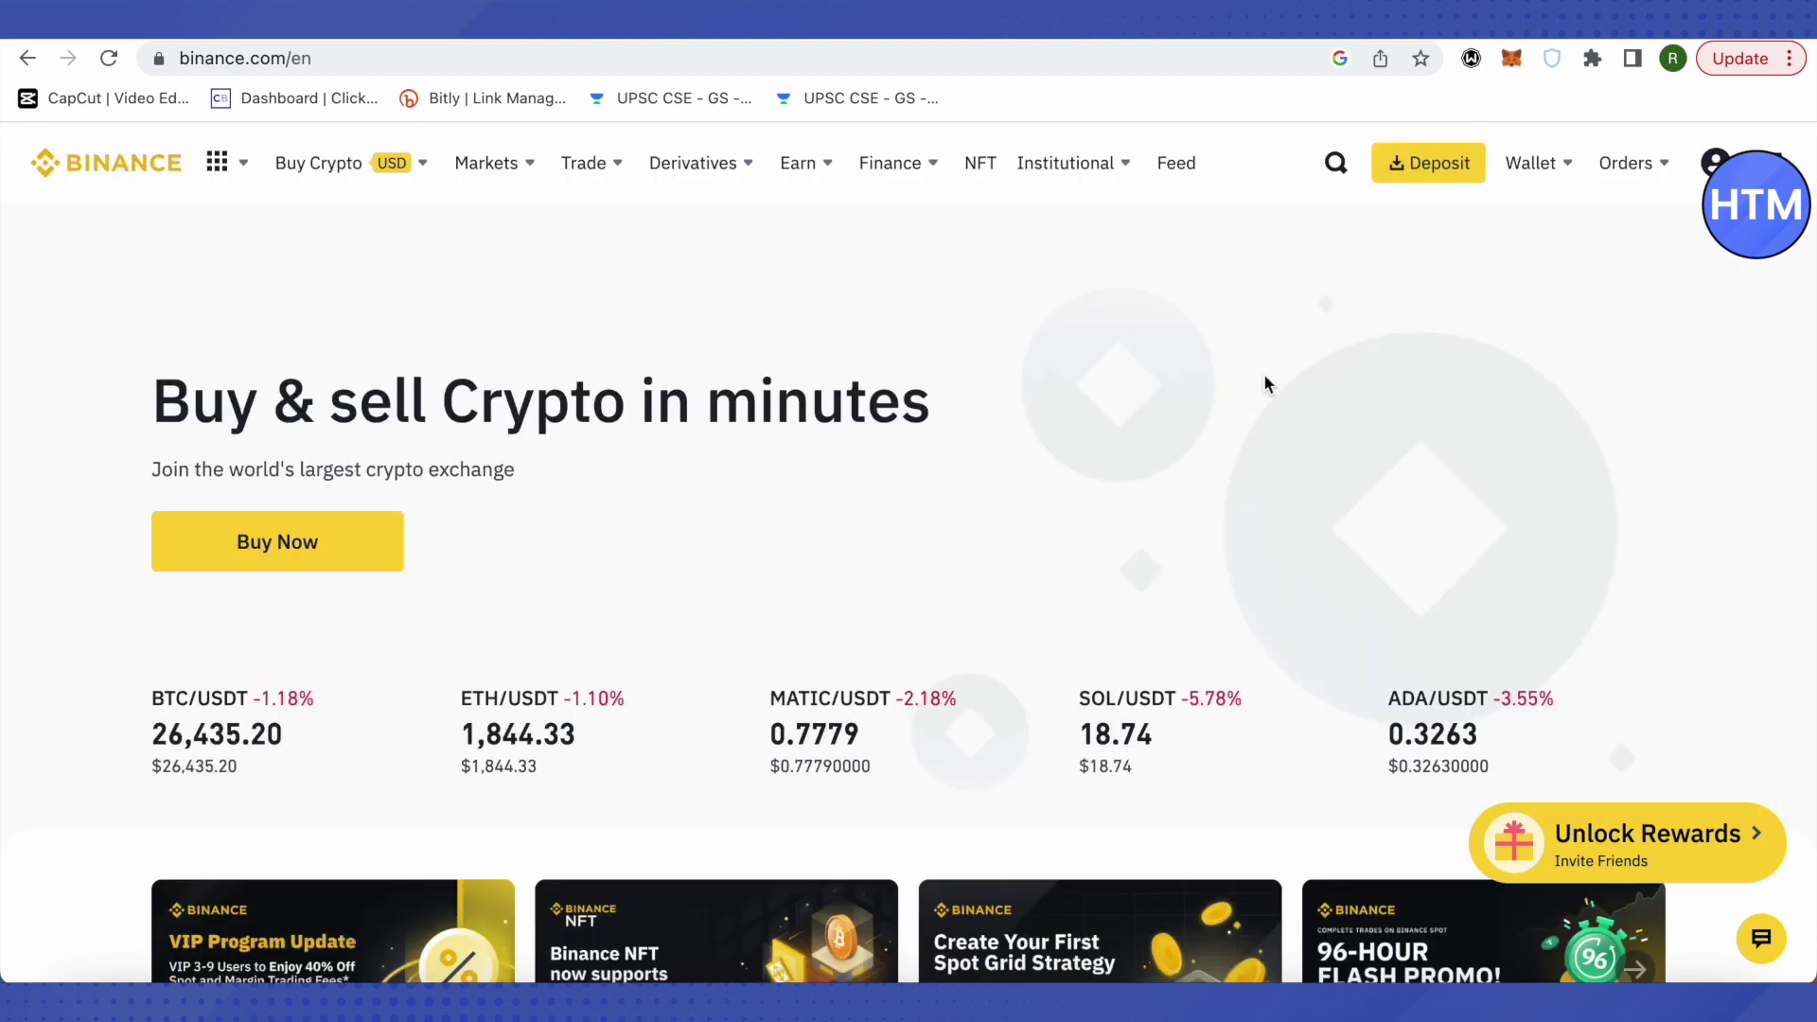
mouse_move(1575, 184)
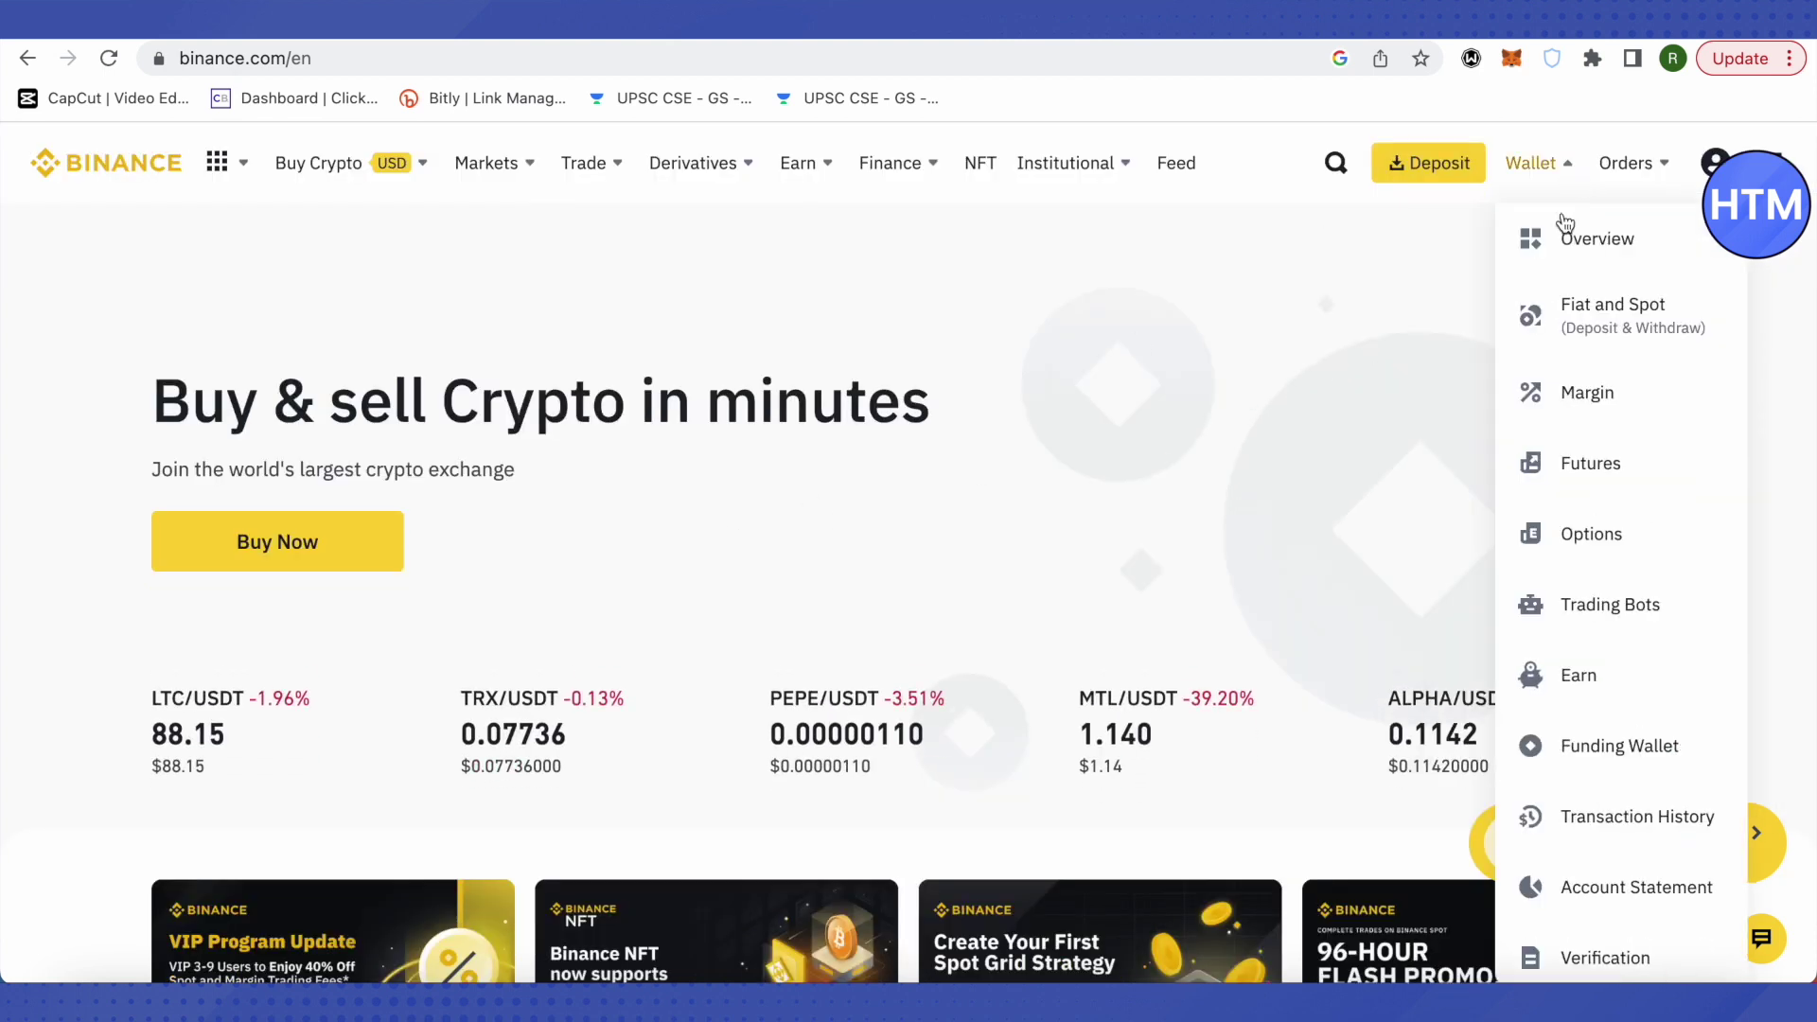
click(1577, 324)
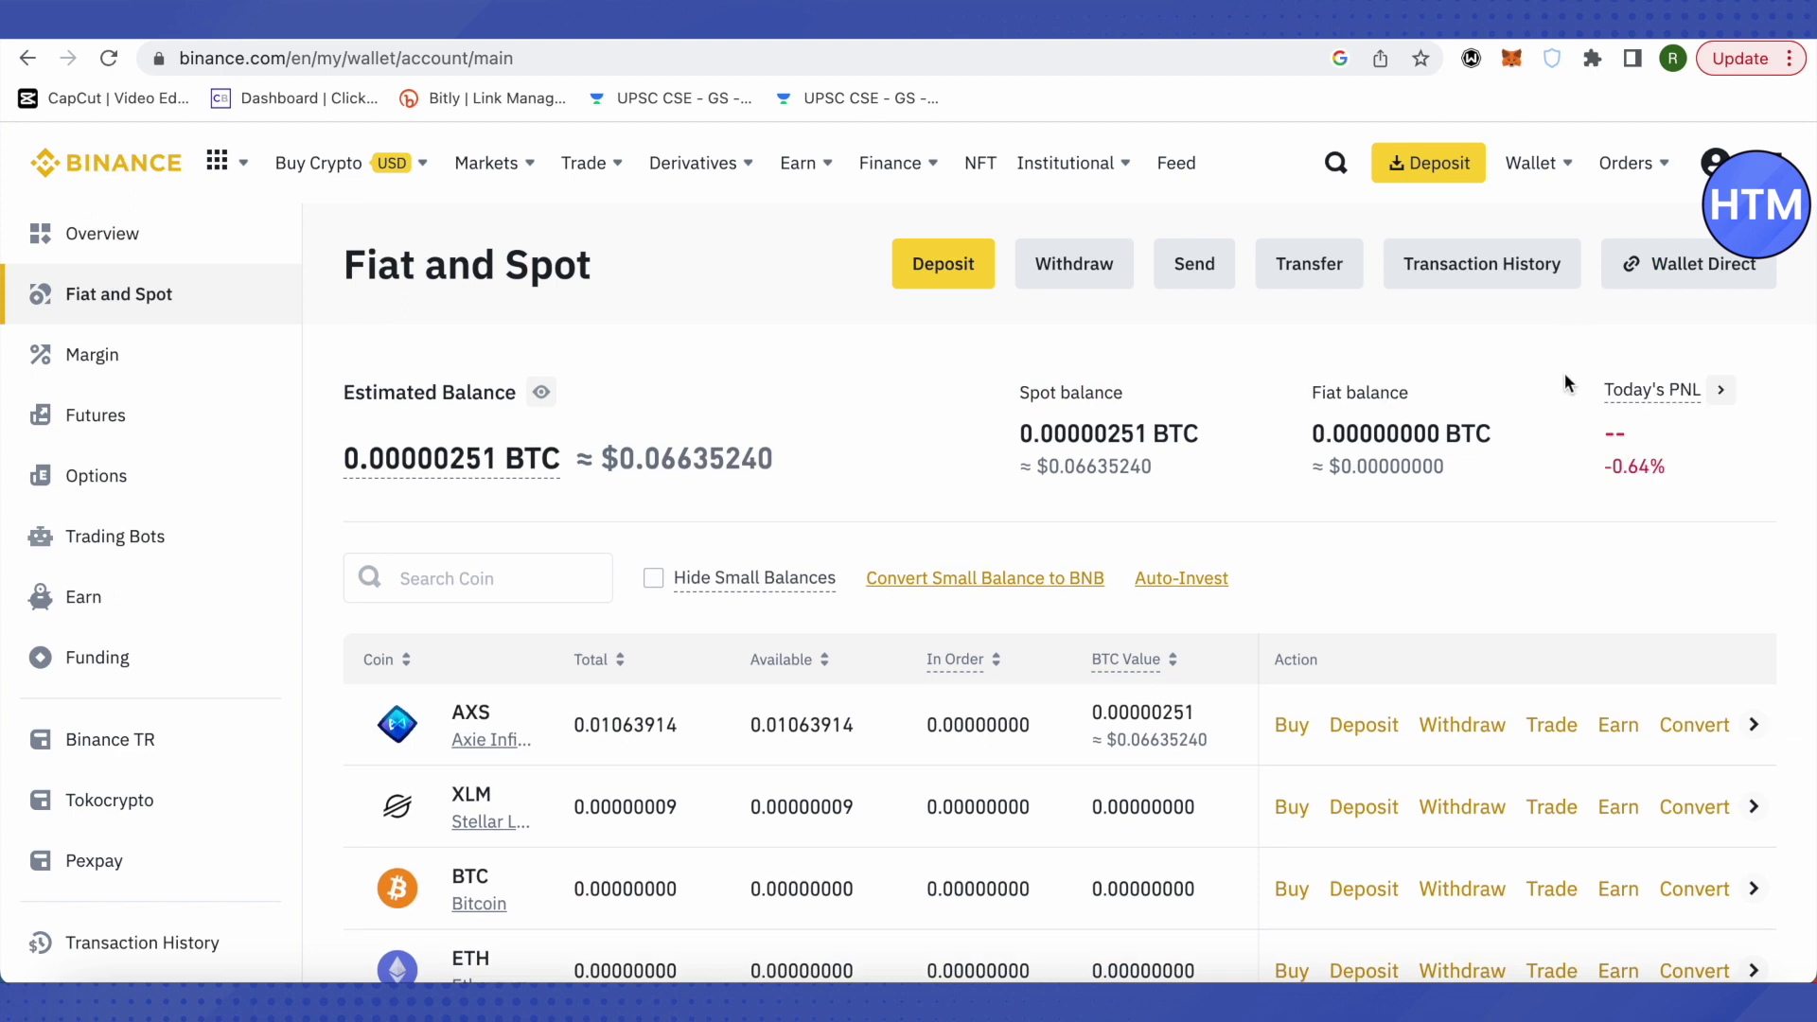
Step: Start a BNB deposit on the BNB Smart Chain (BEP20) network and copy the deposit address
scroll(1479, 432, down, 5)
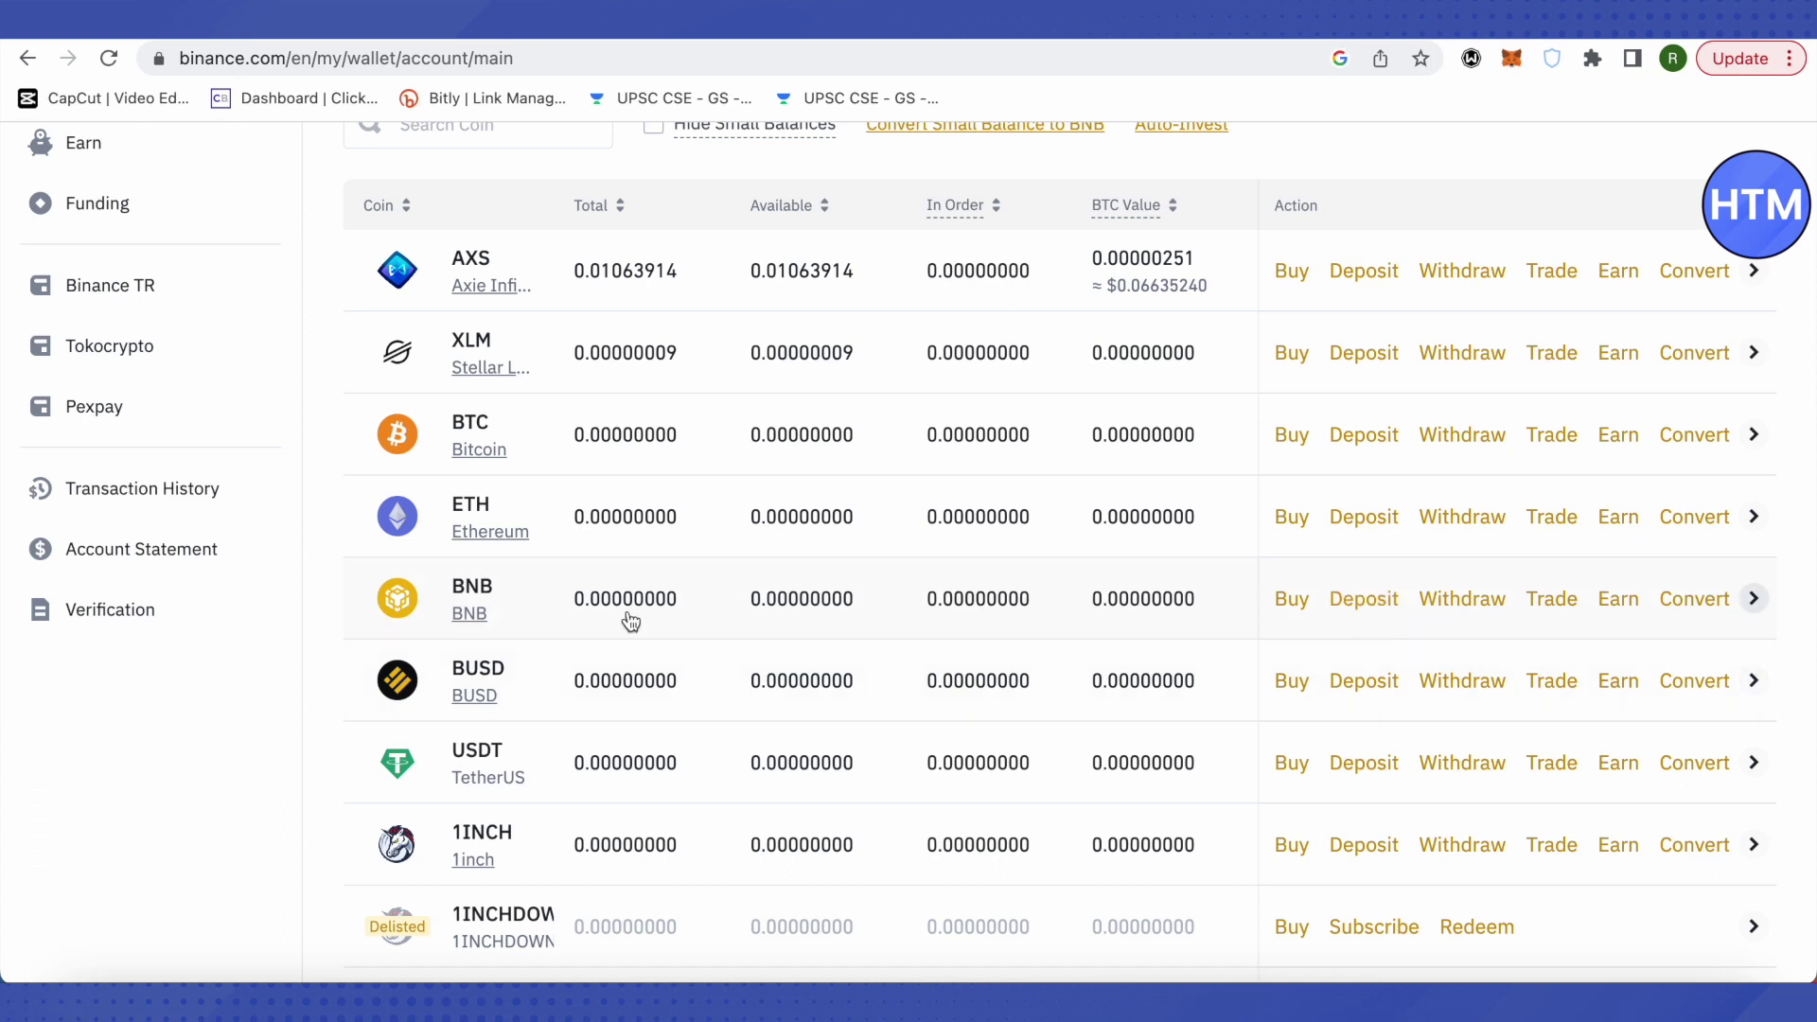
click(1375, 606)
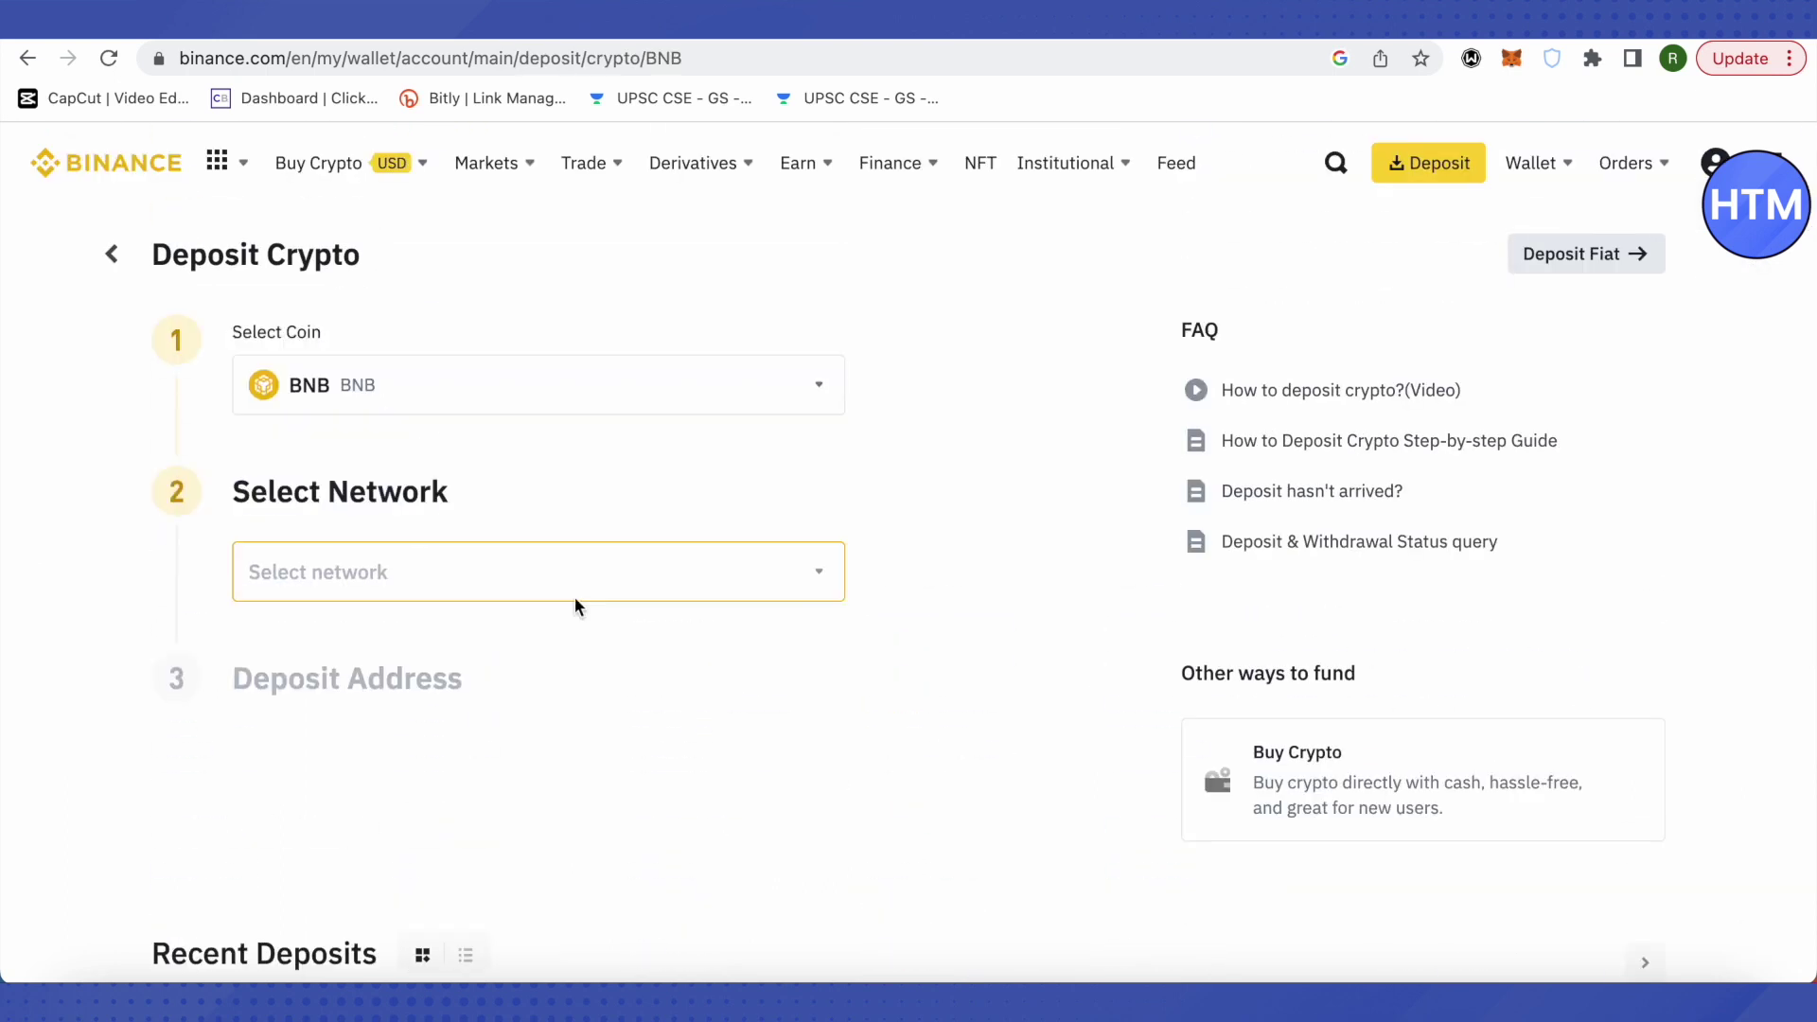
click(629, 579)
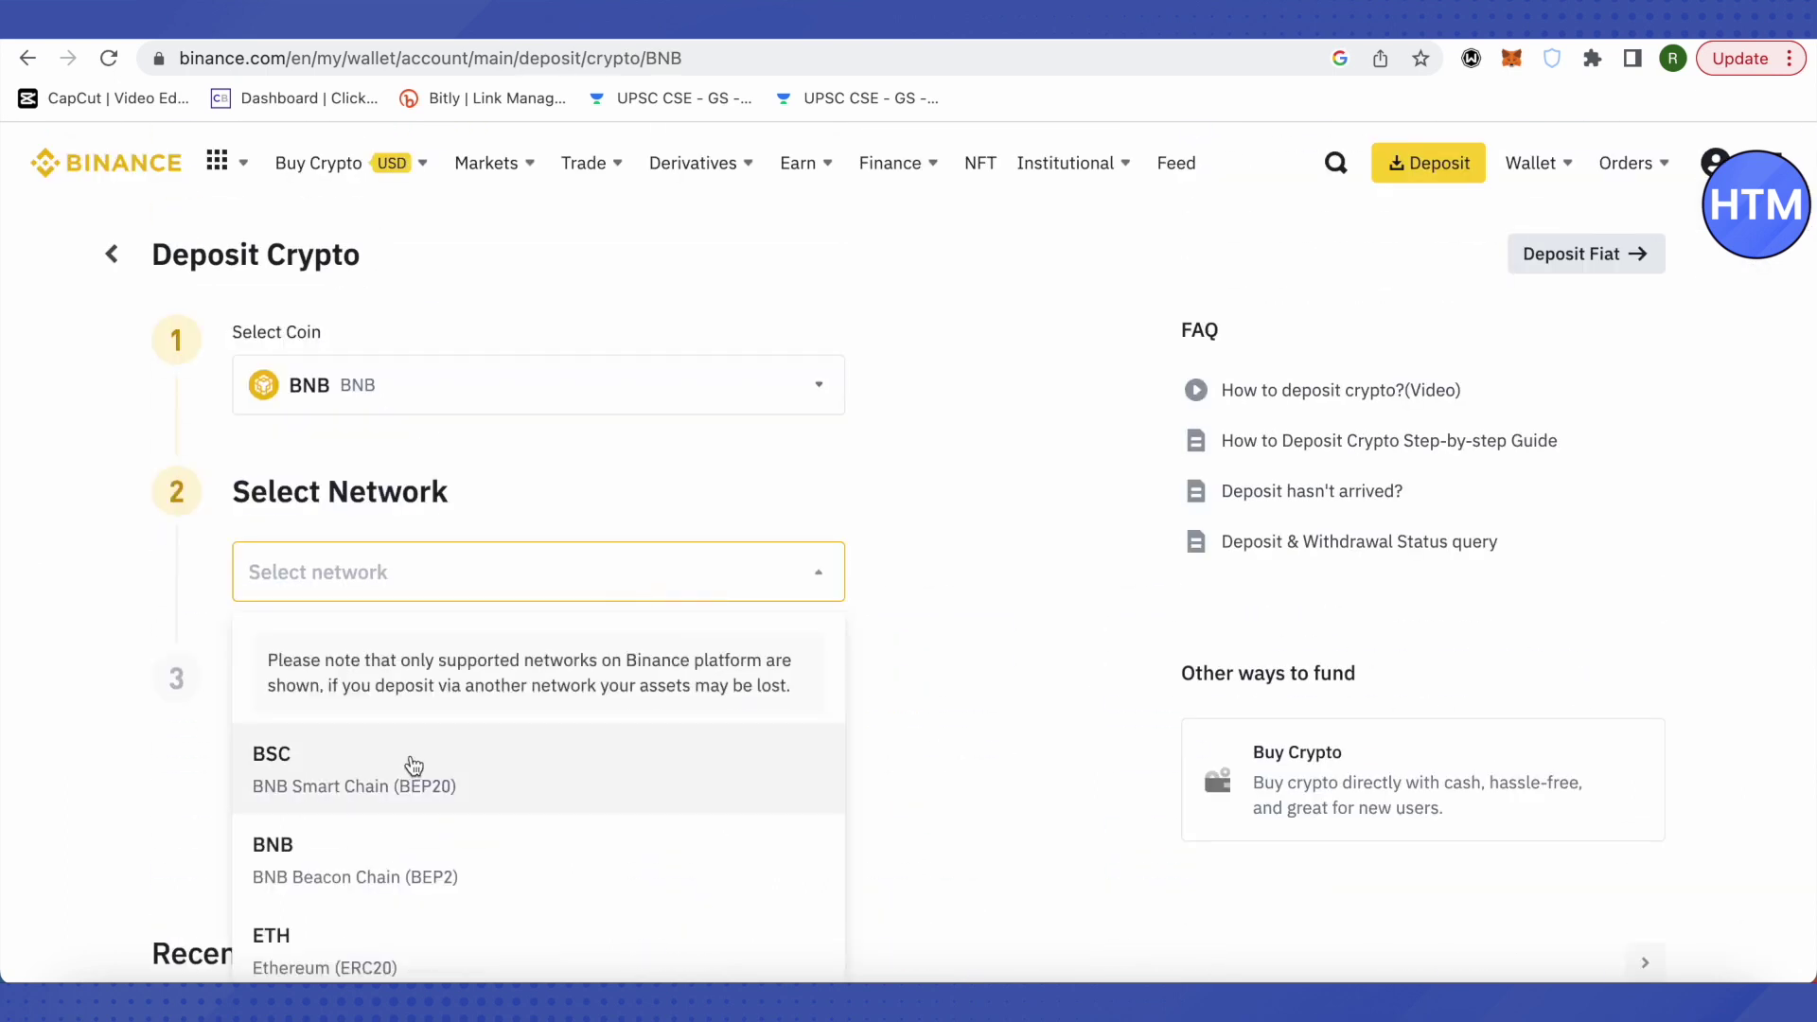
click(422, 784)
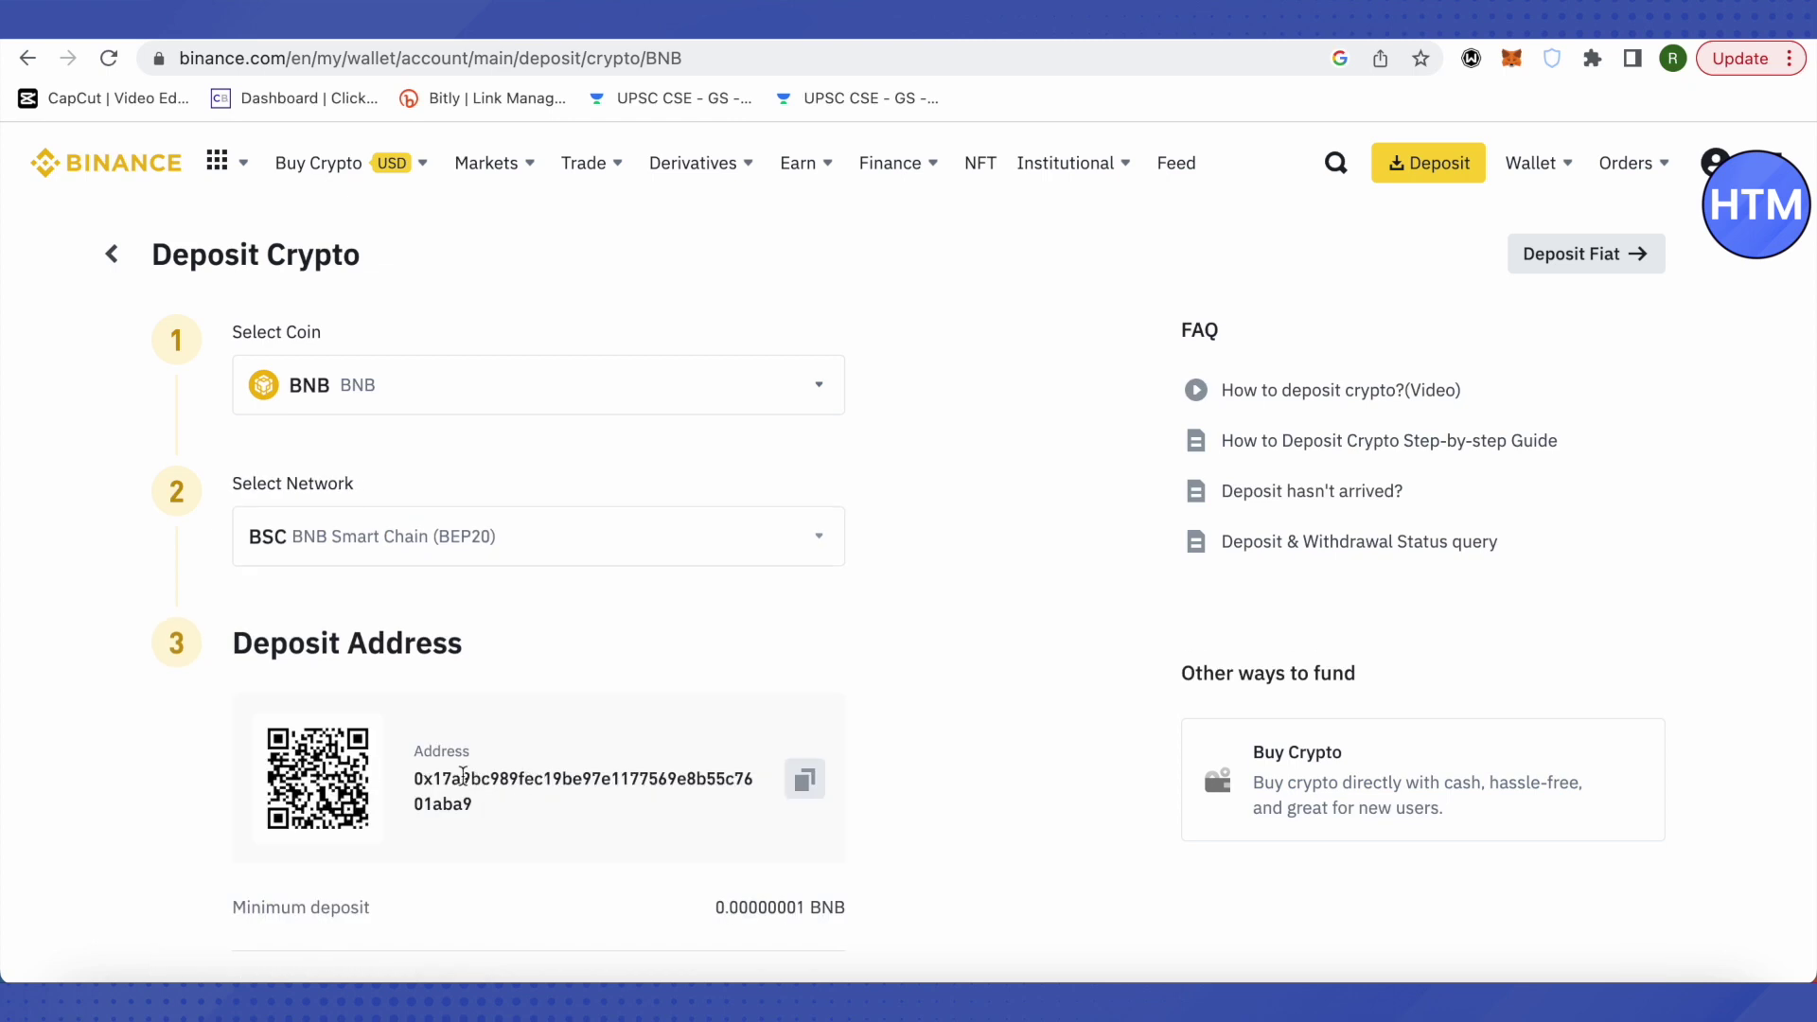
click(805, 779)
mouse_move(1495, 186)
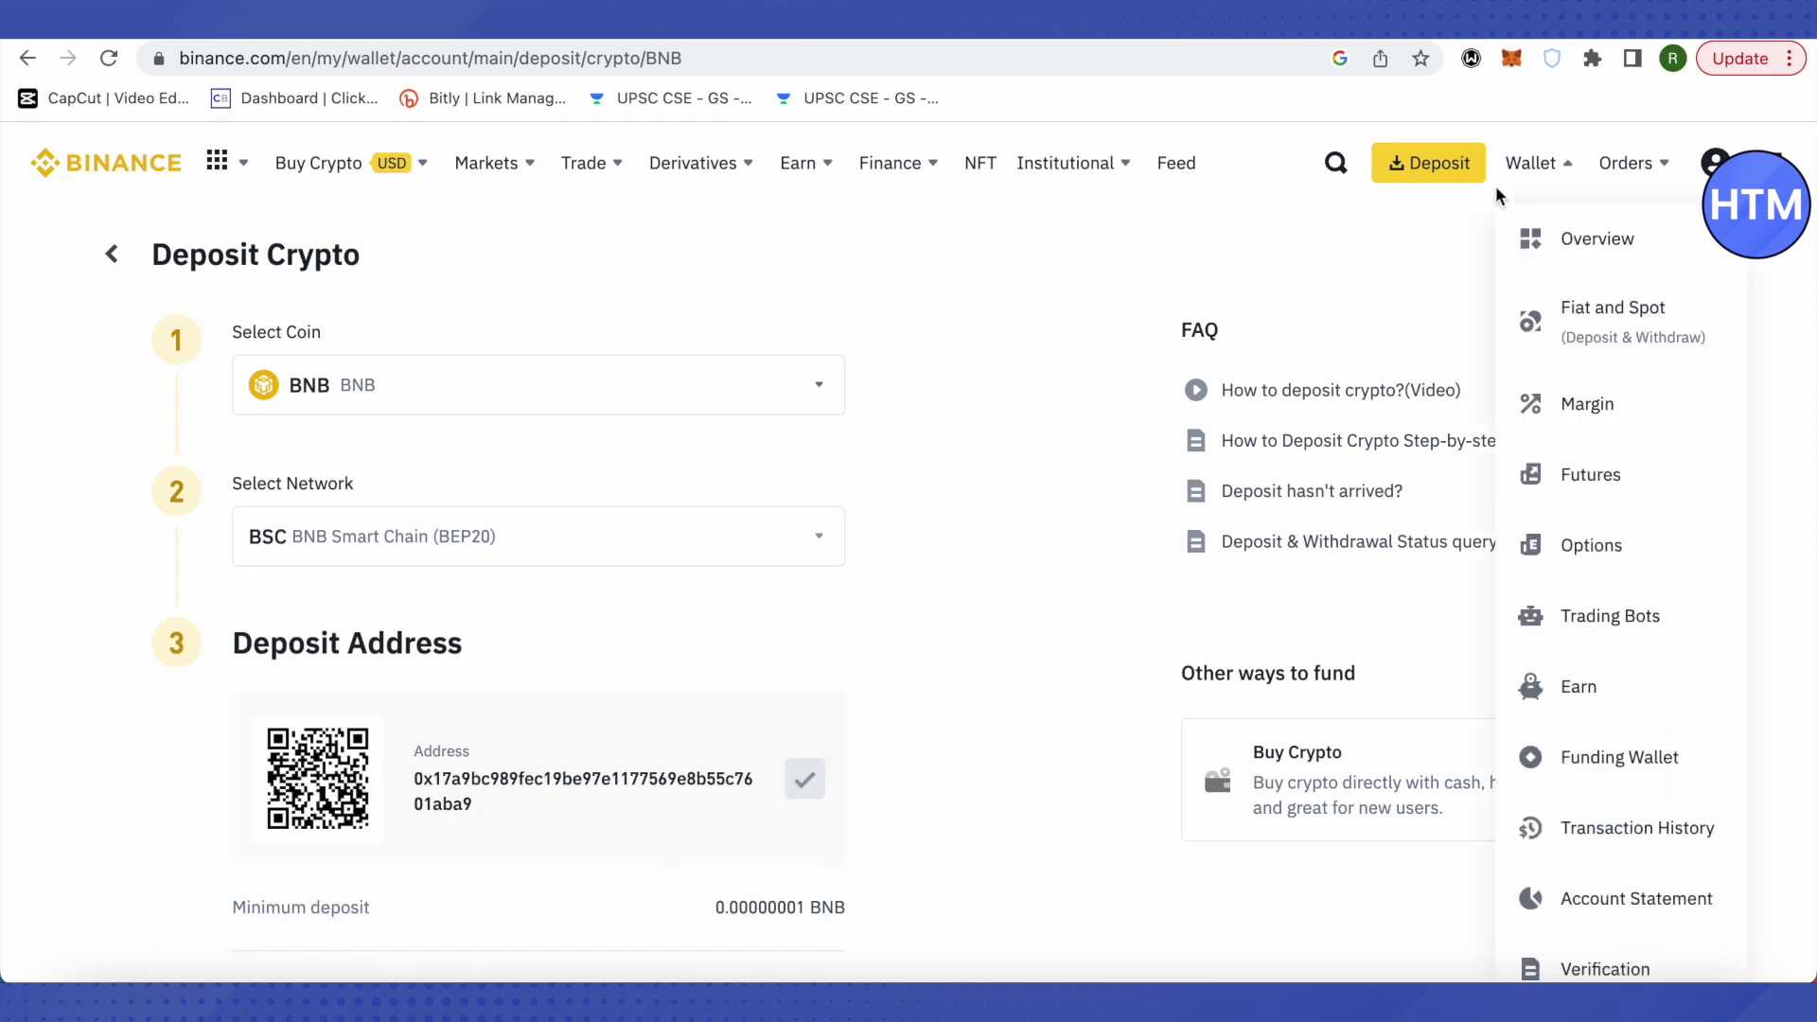
click(1512, 59)
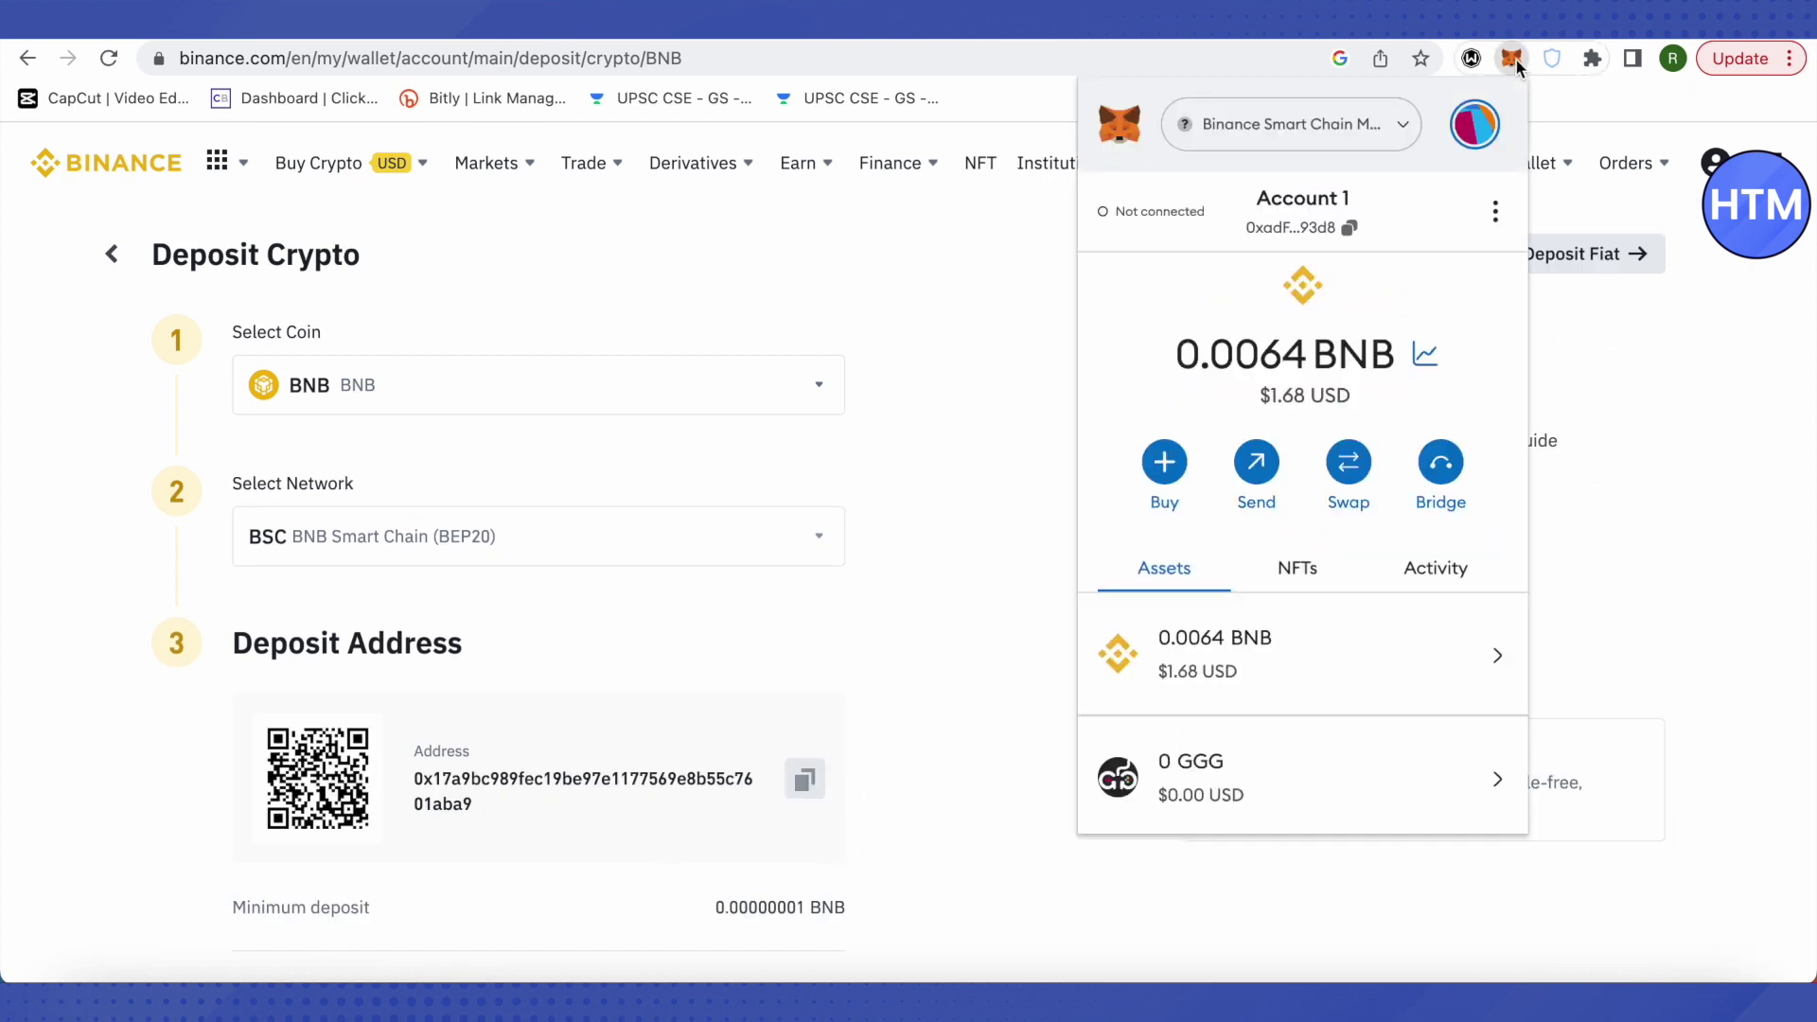
click(1258, 477)
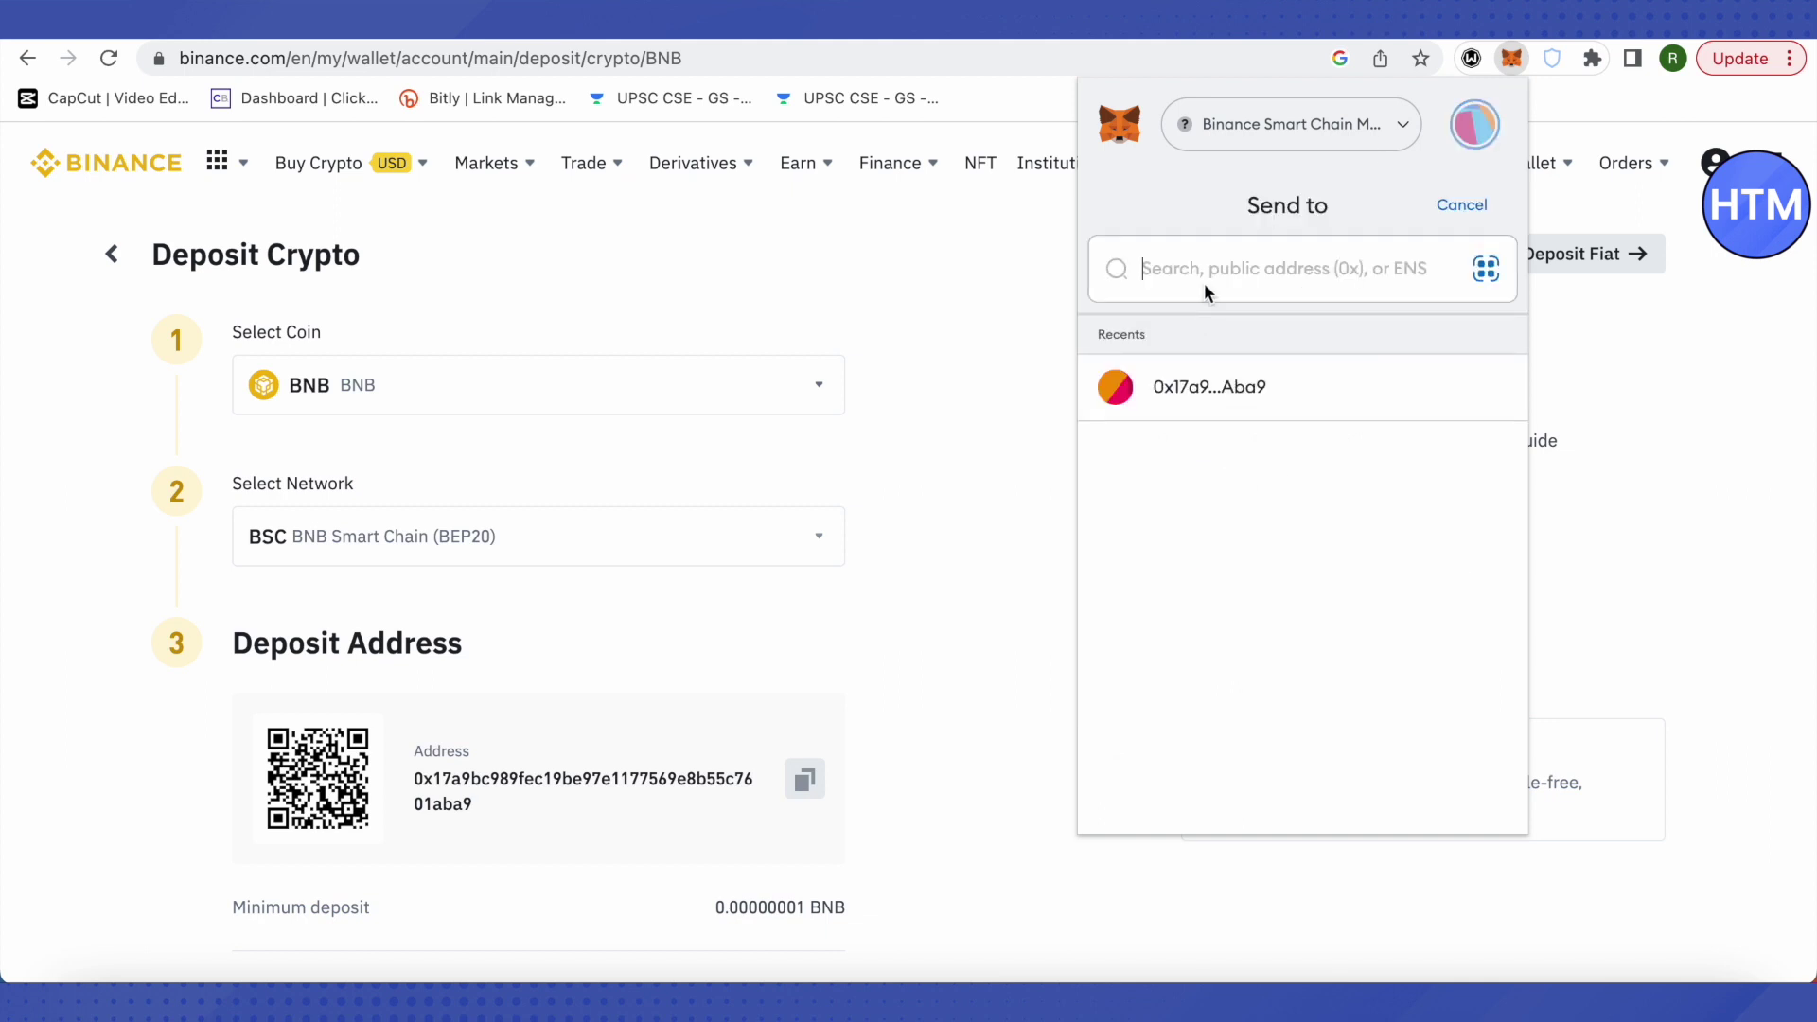
key(ctrl+v)
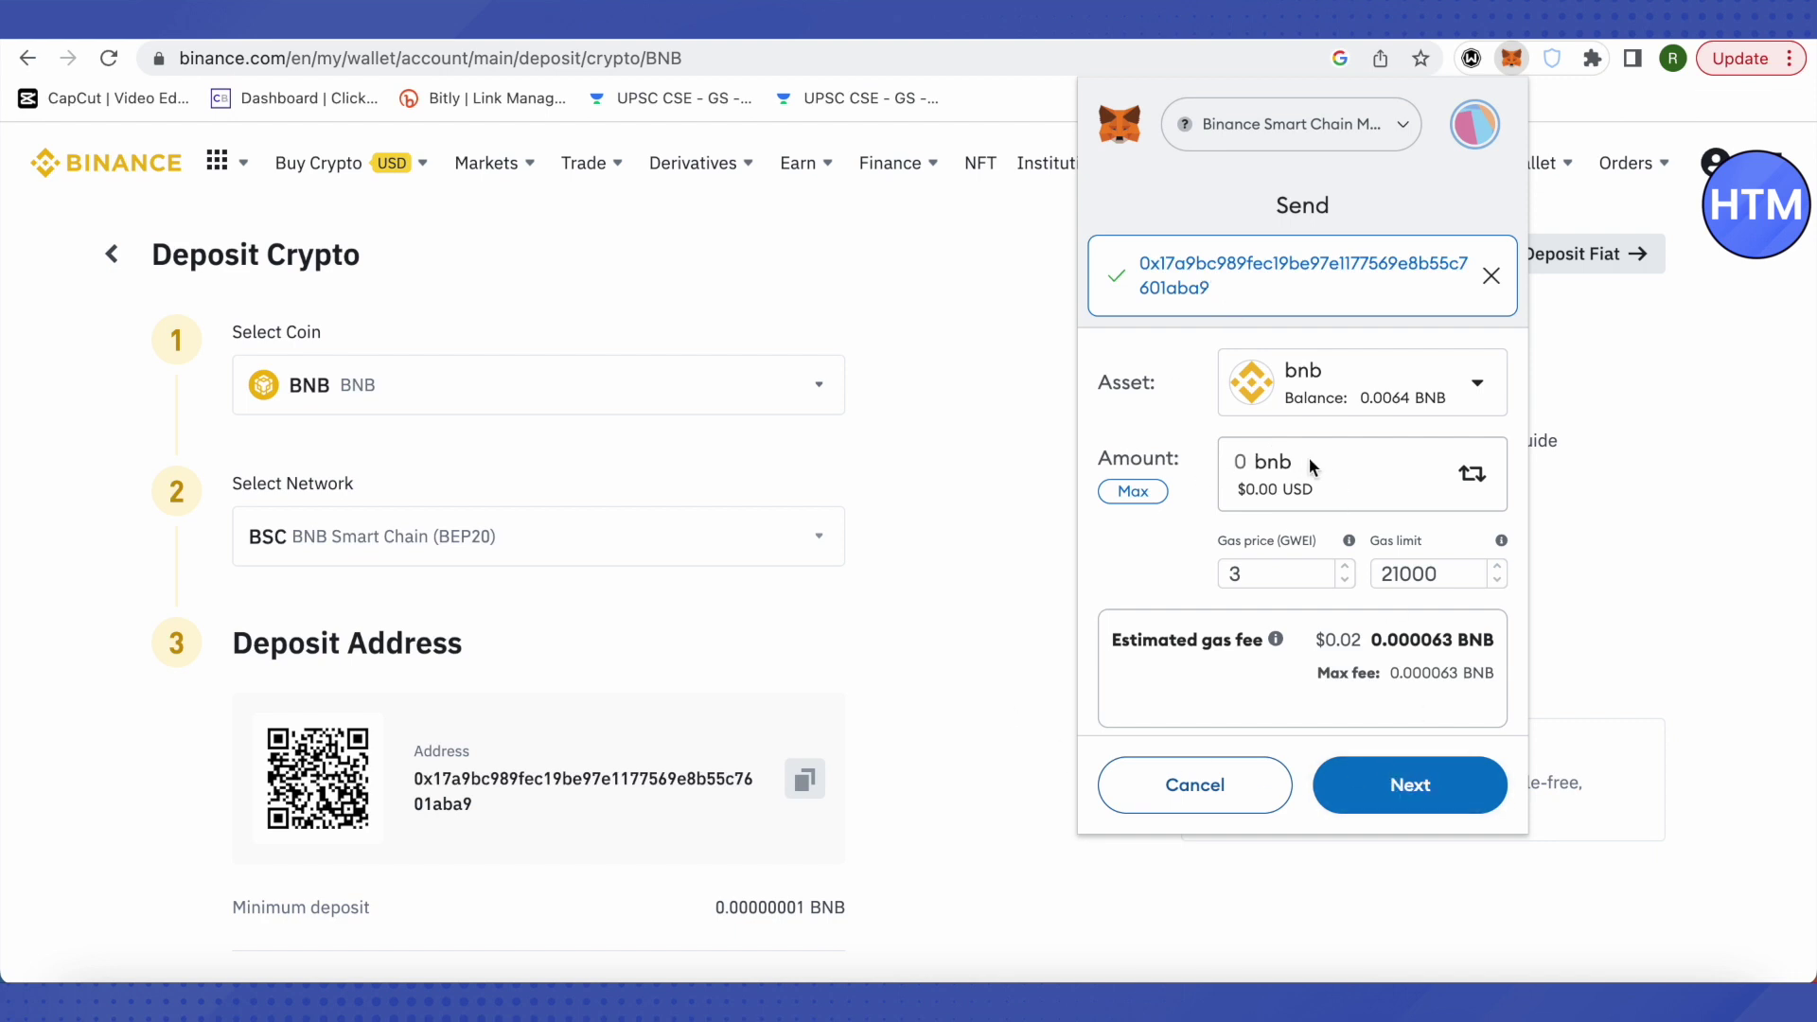
click(1046, 461)
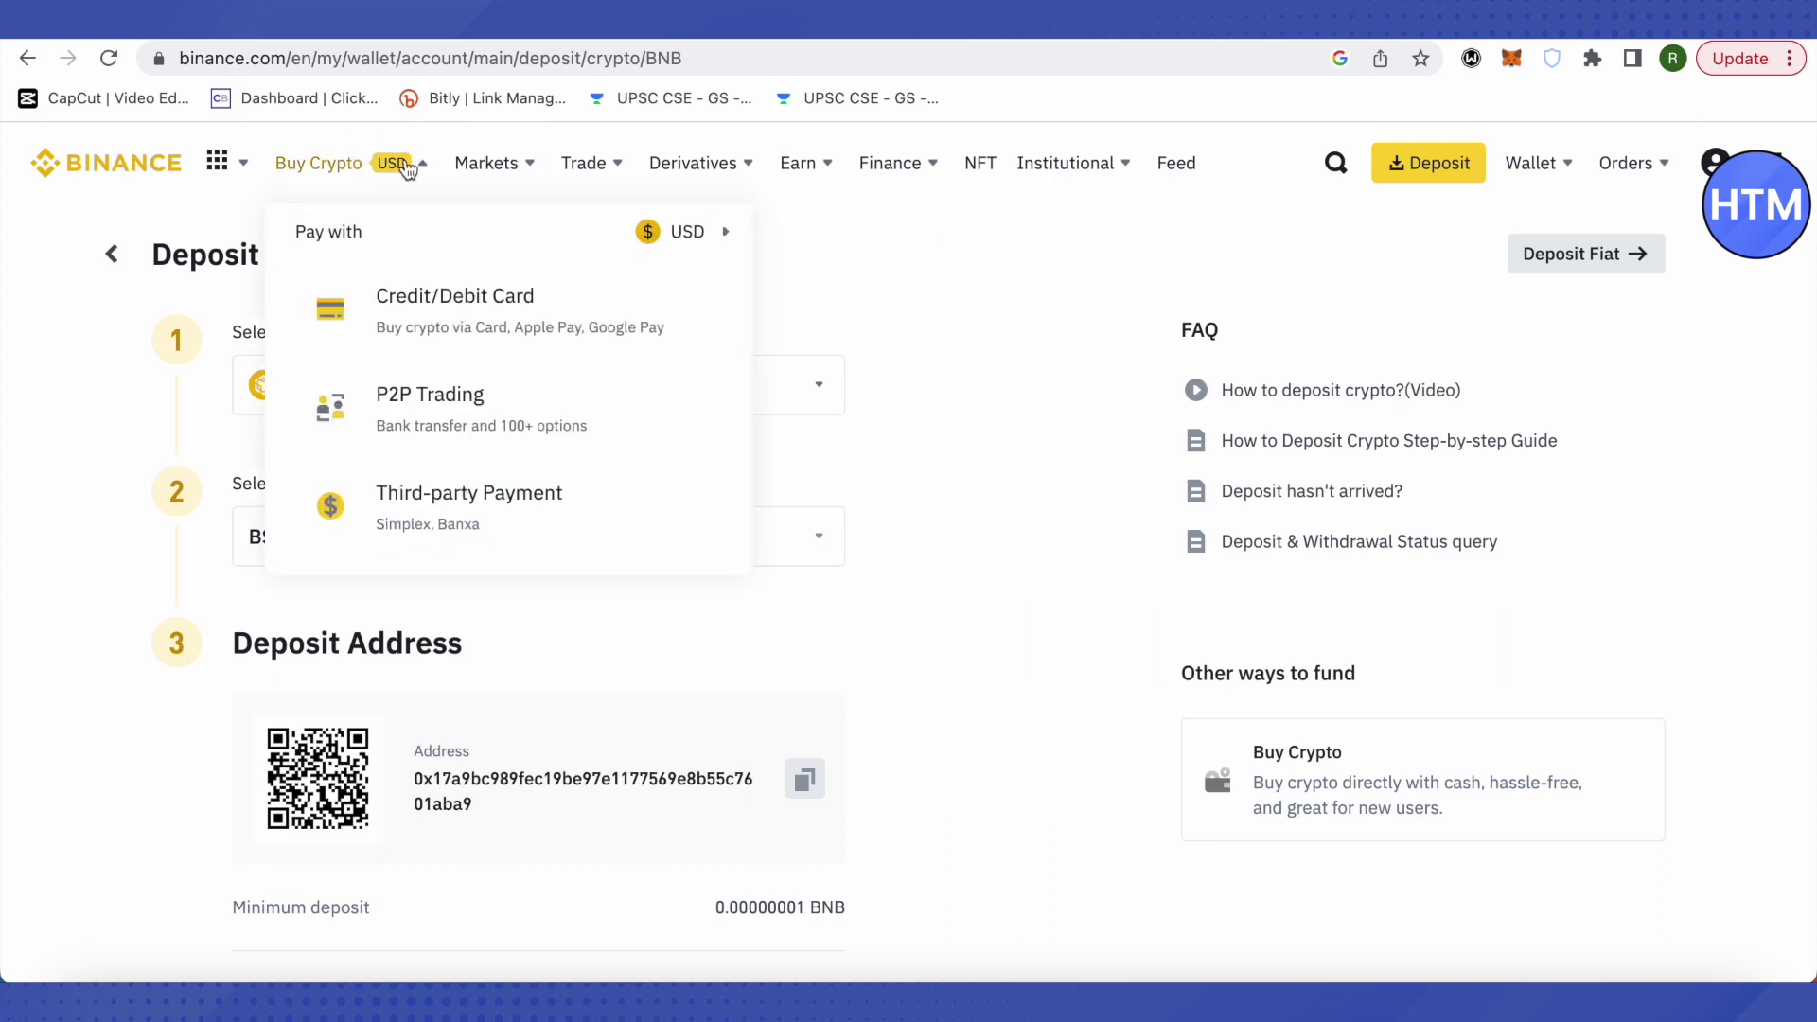
Step: Return to the Fiat and Spot wallet showing the 0.00000251 BTC estimated balance and AXS holdings
mouse_move(452, 212)
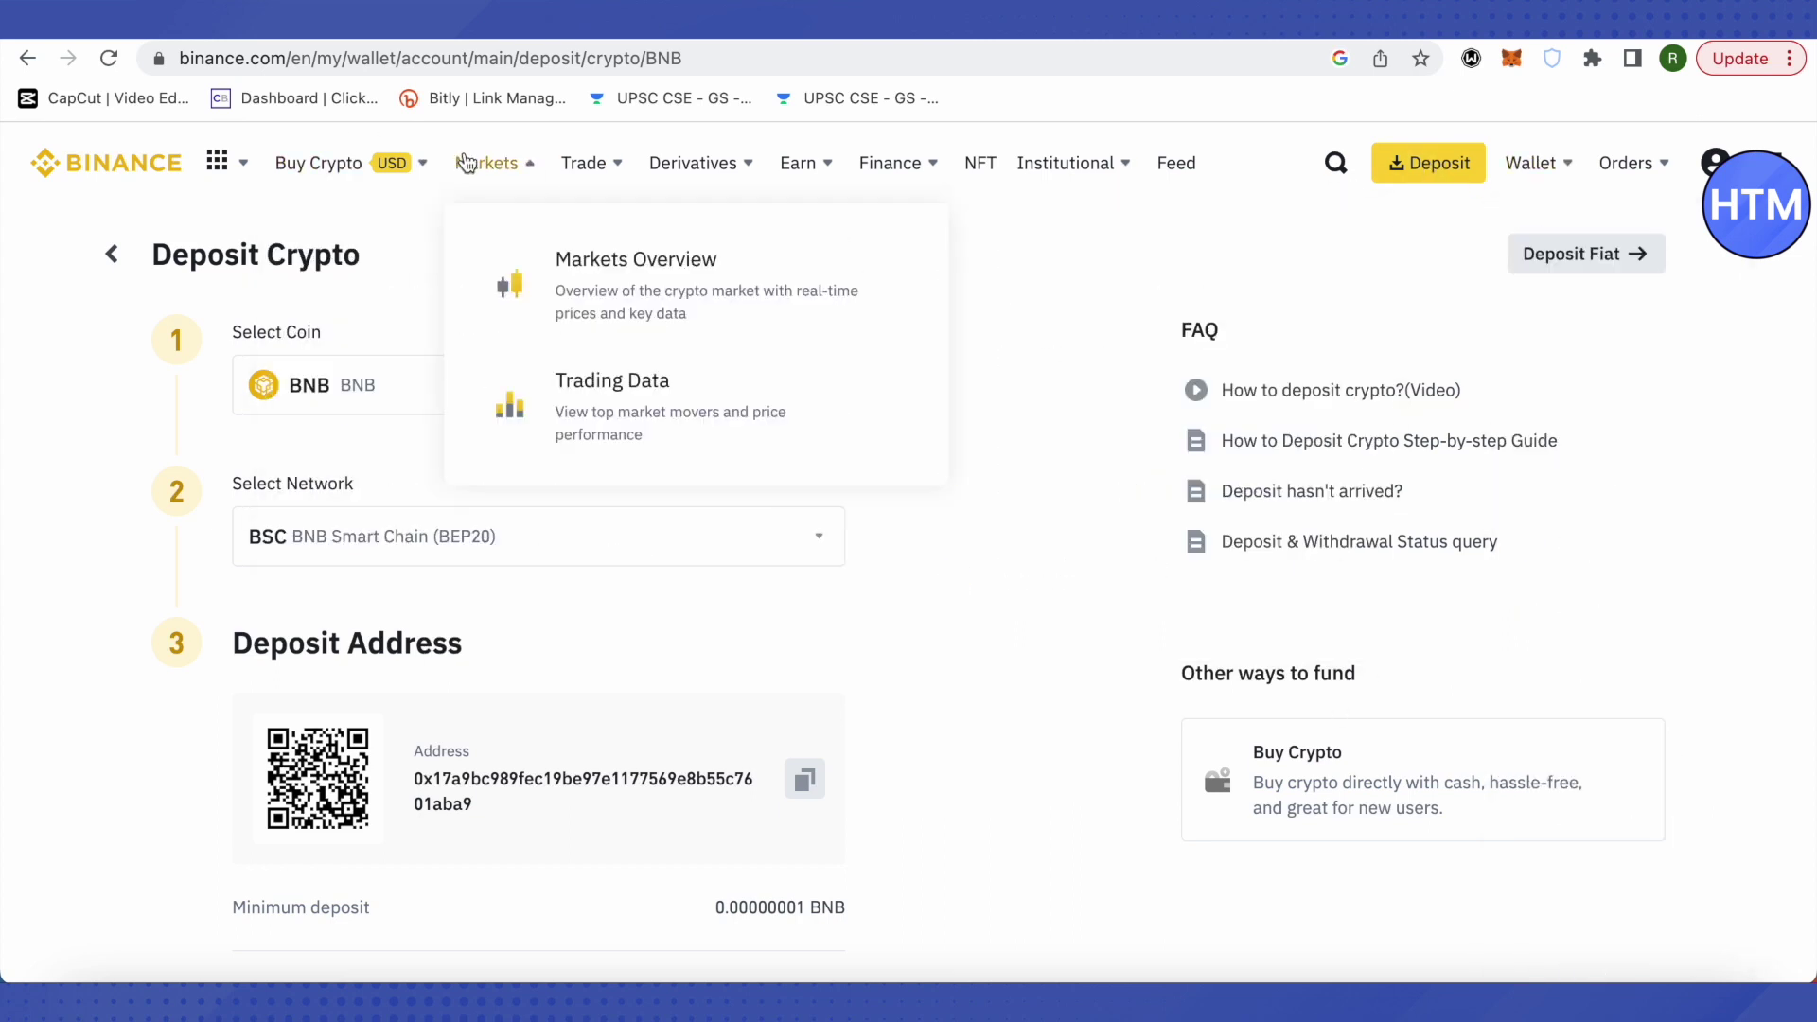
mouse_move(592, 165)
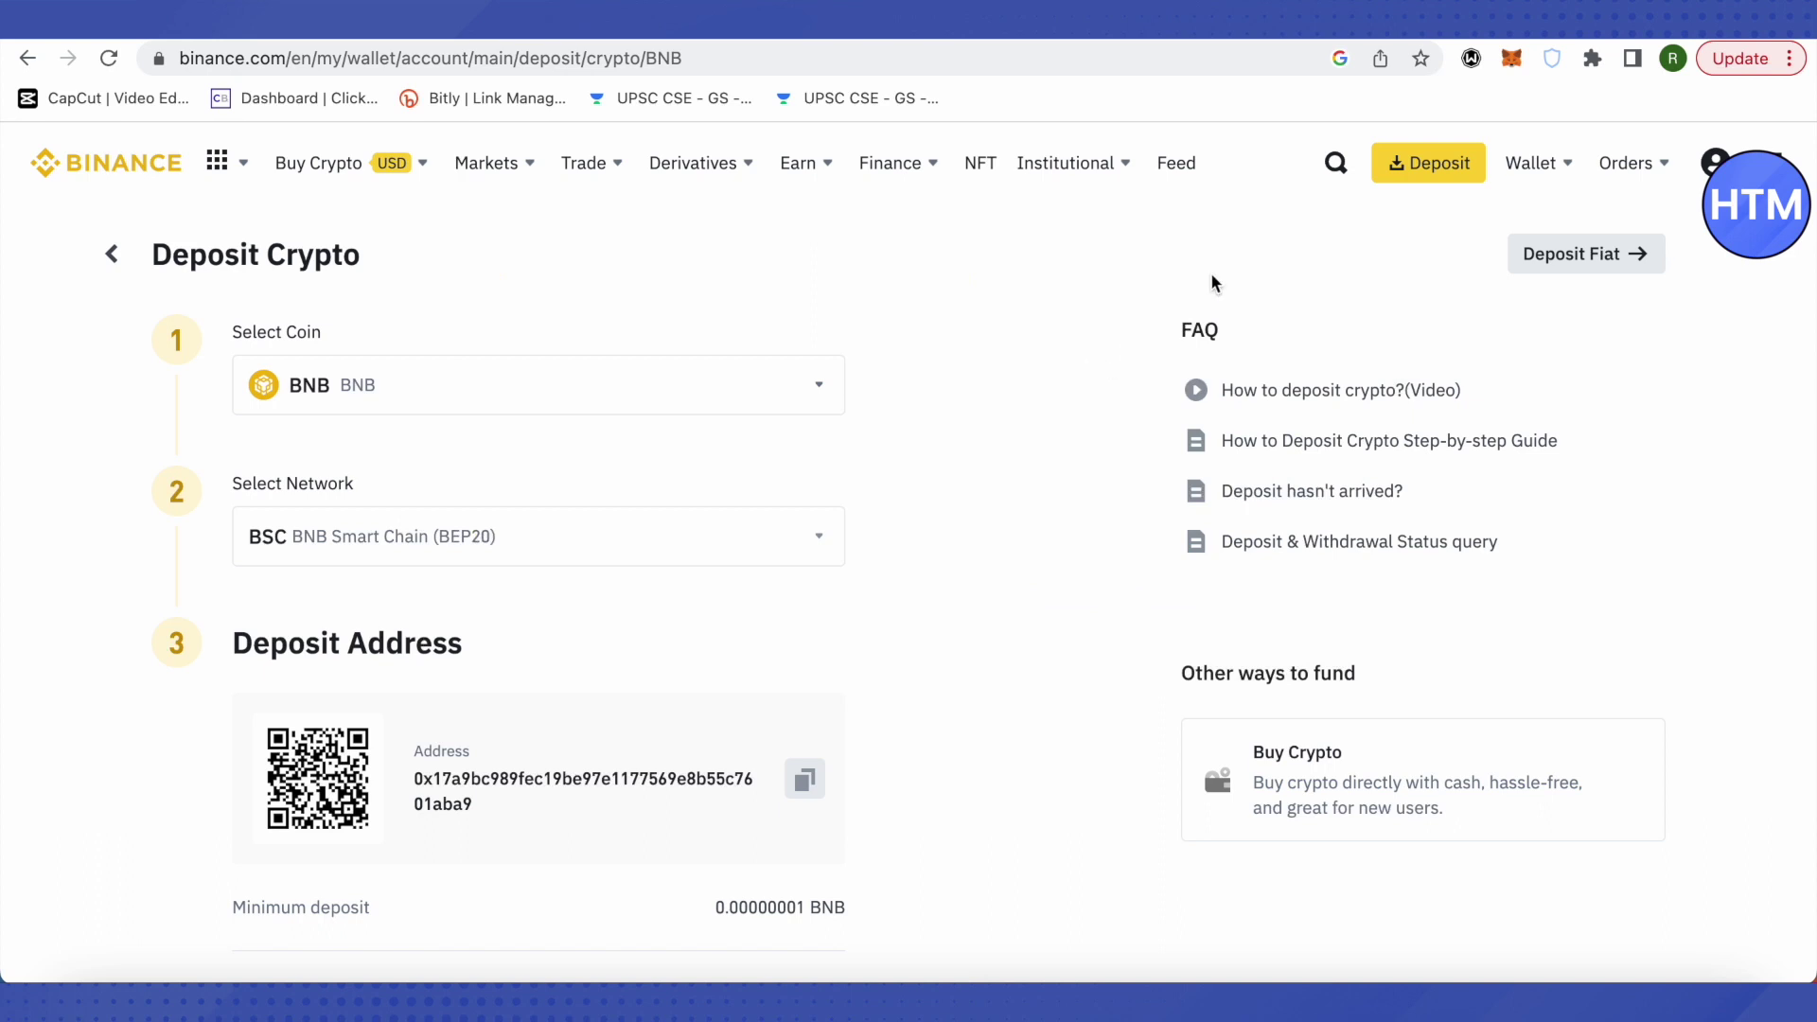
mouse_move(1535, 163)
click(1556, 325)
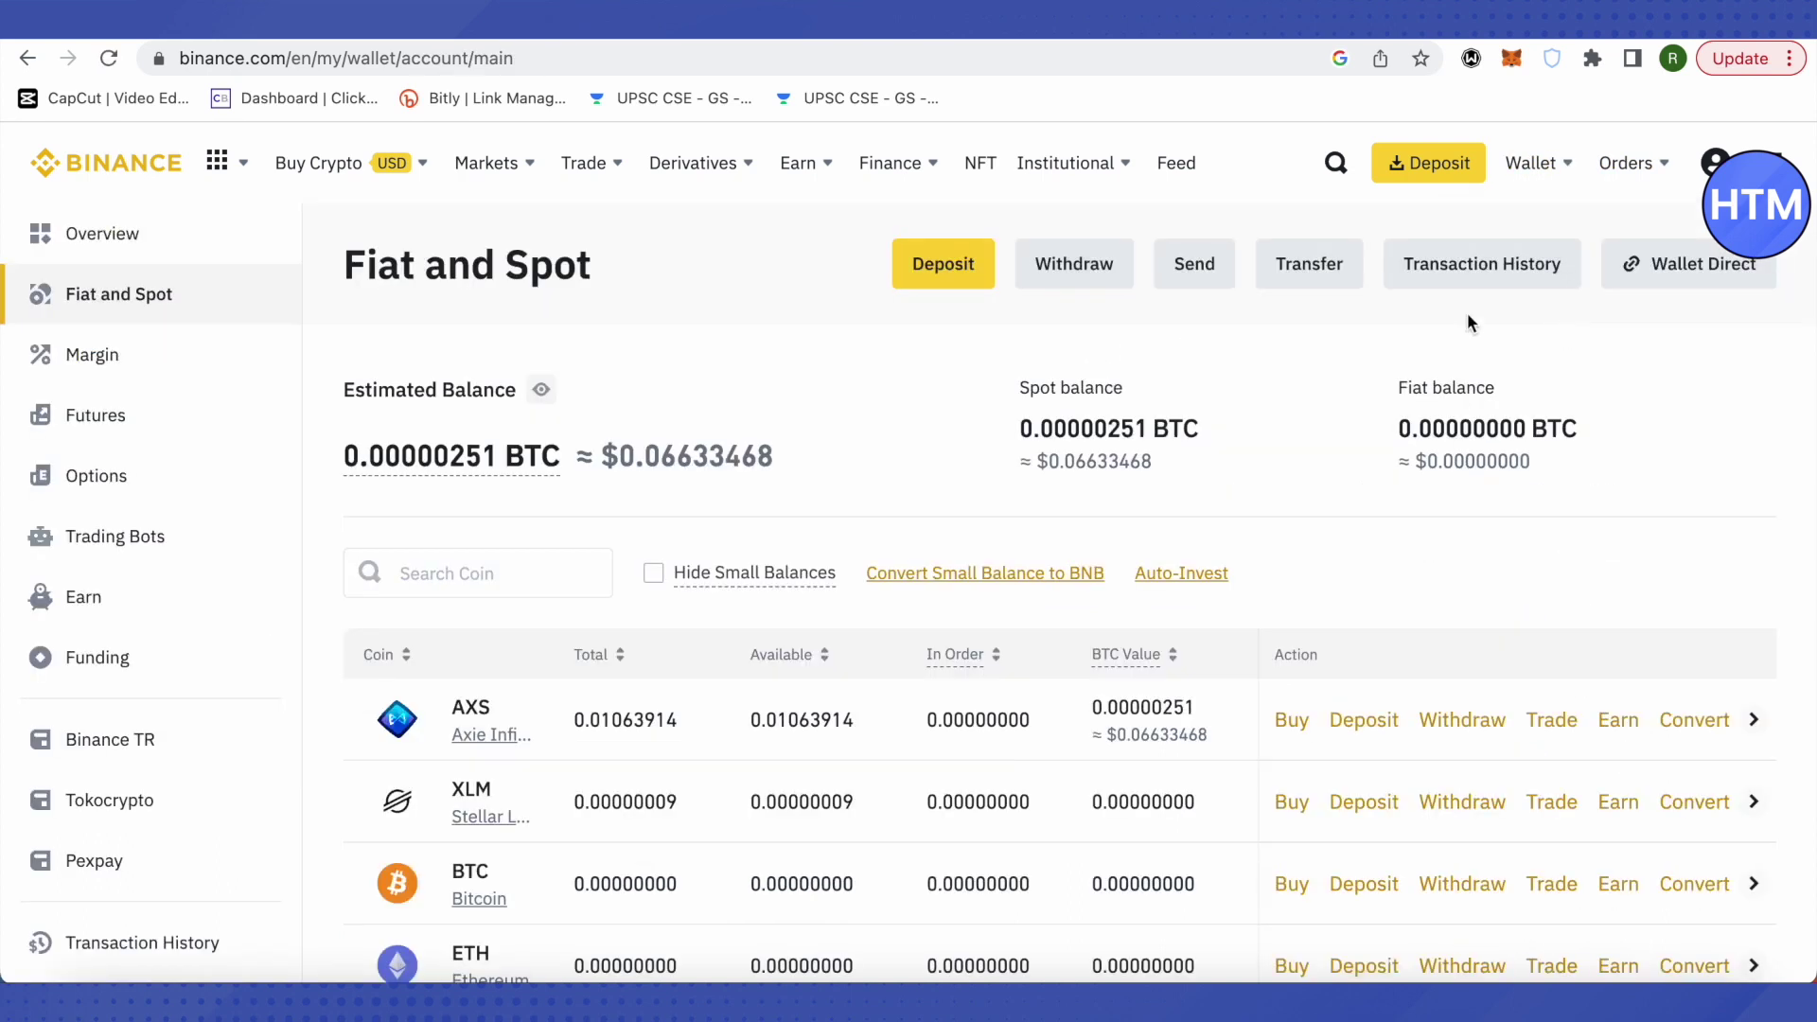
click(1308, 273)
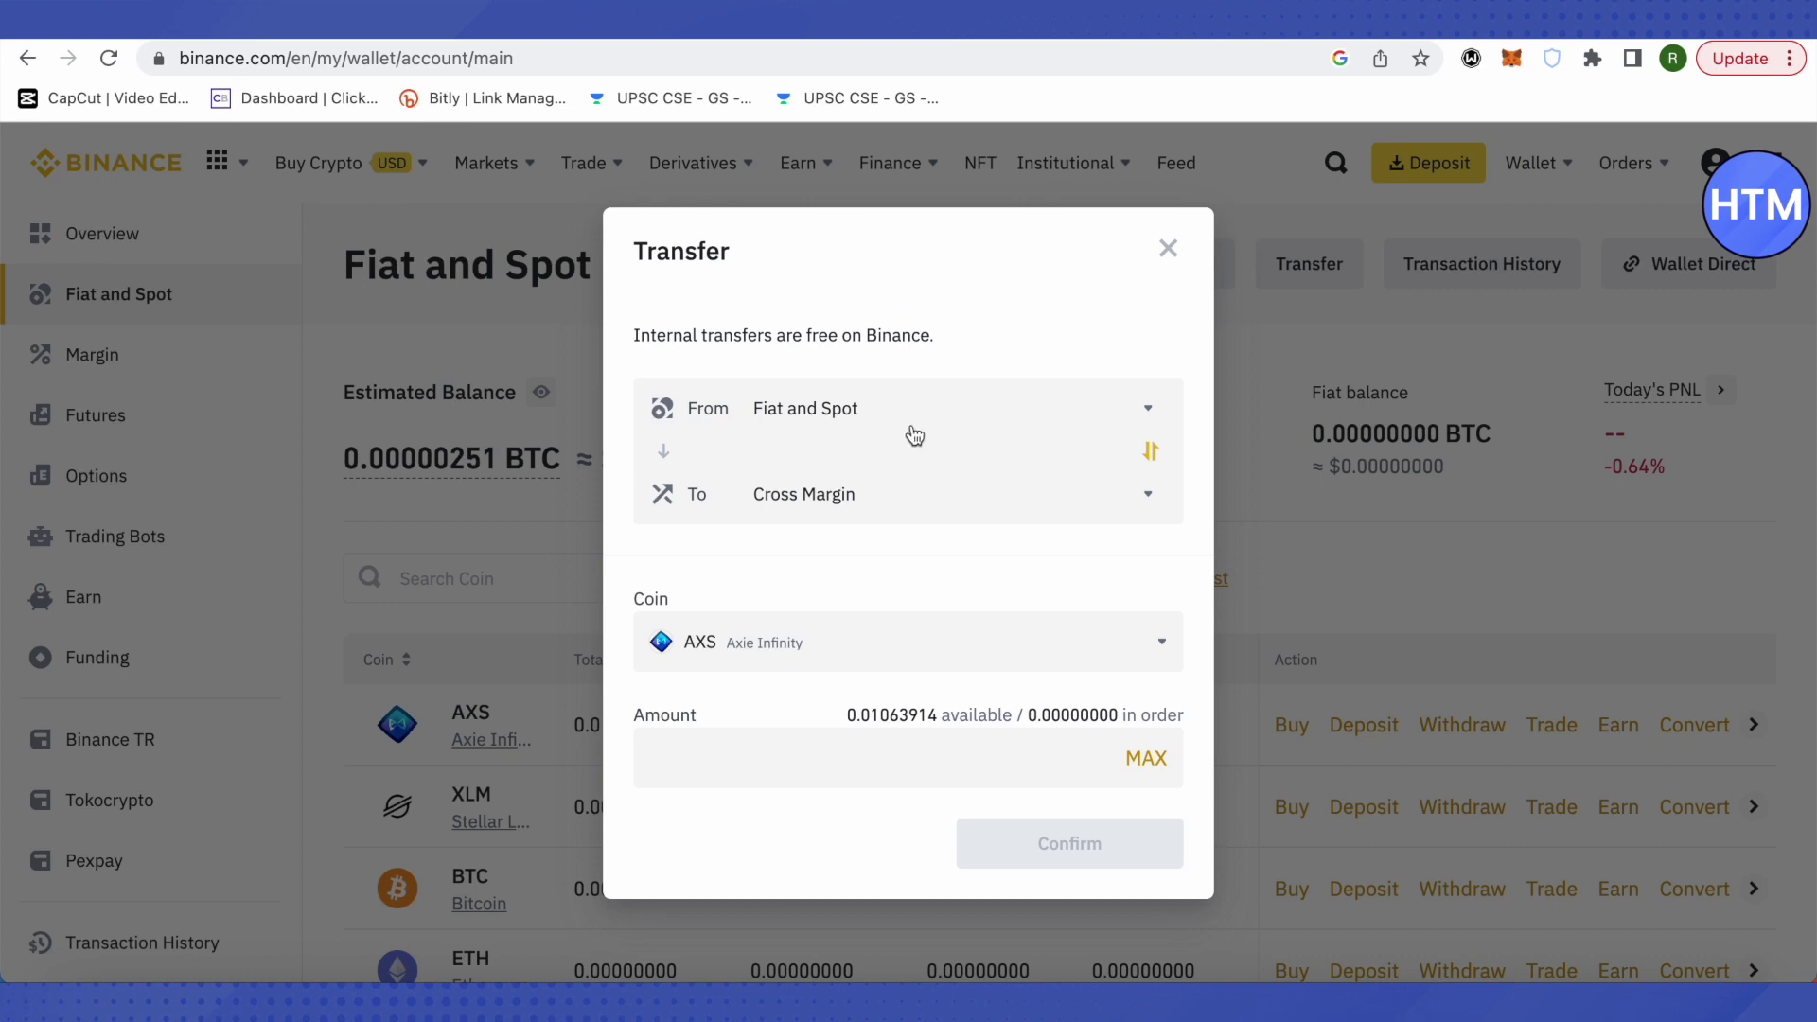
click(812, 513)
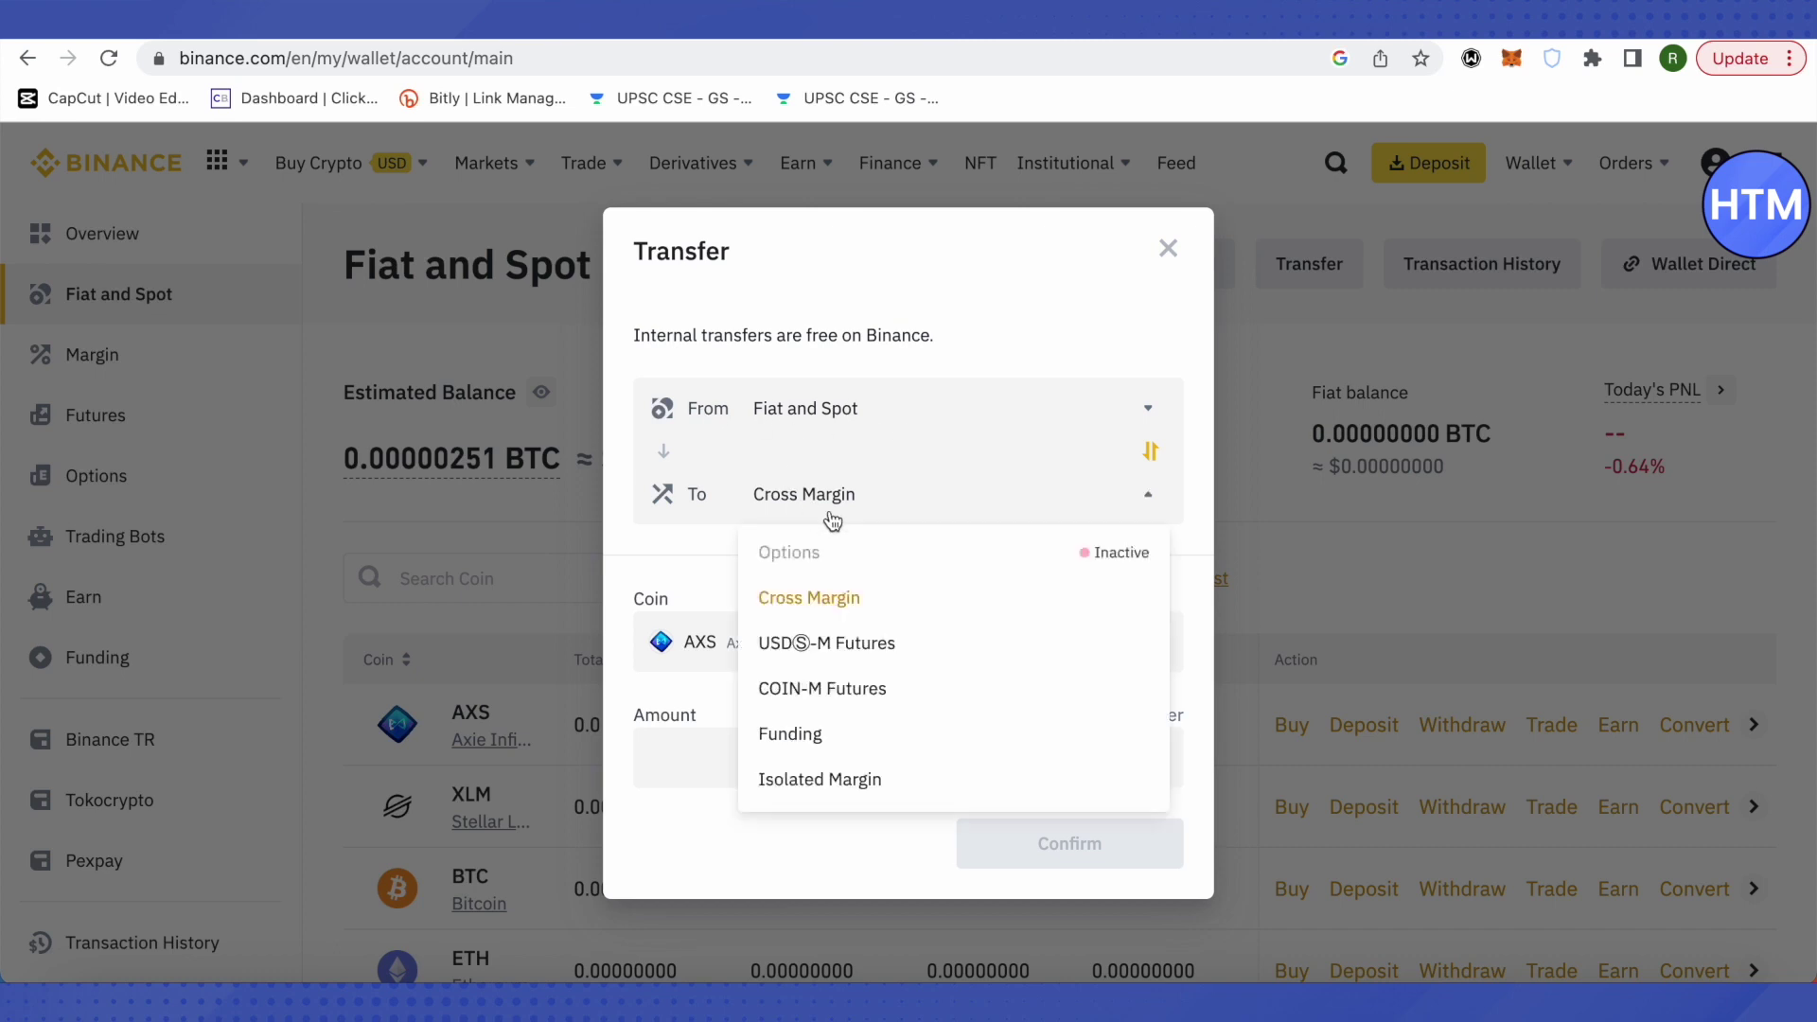
click(806, 743)
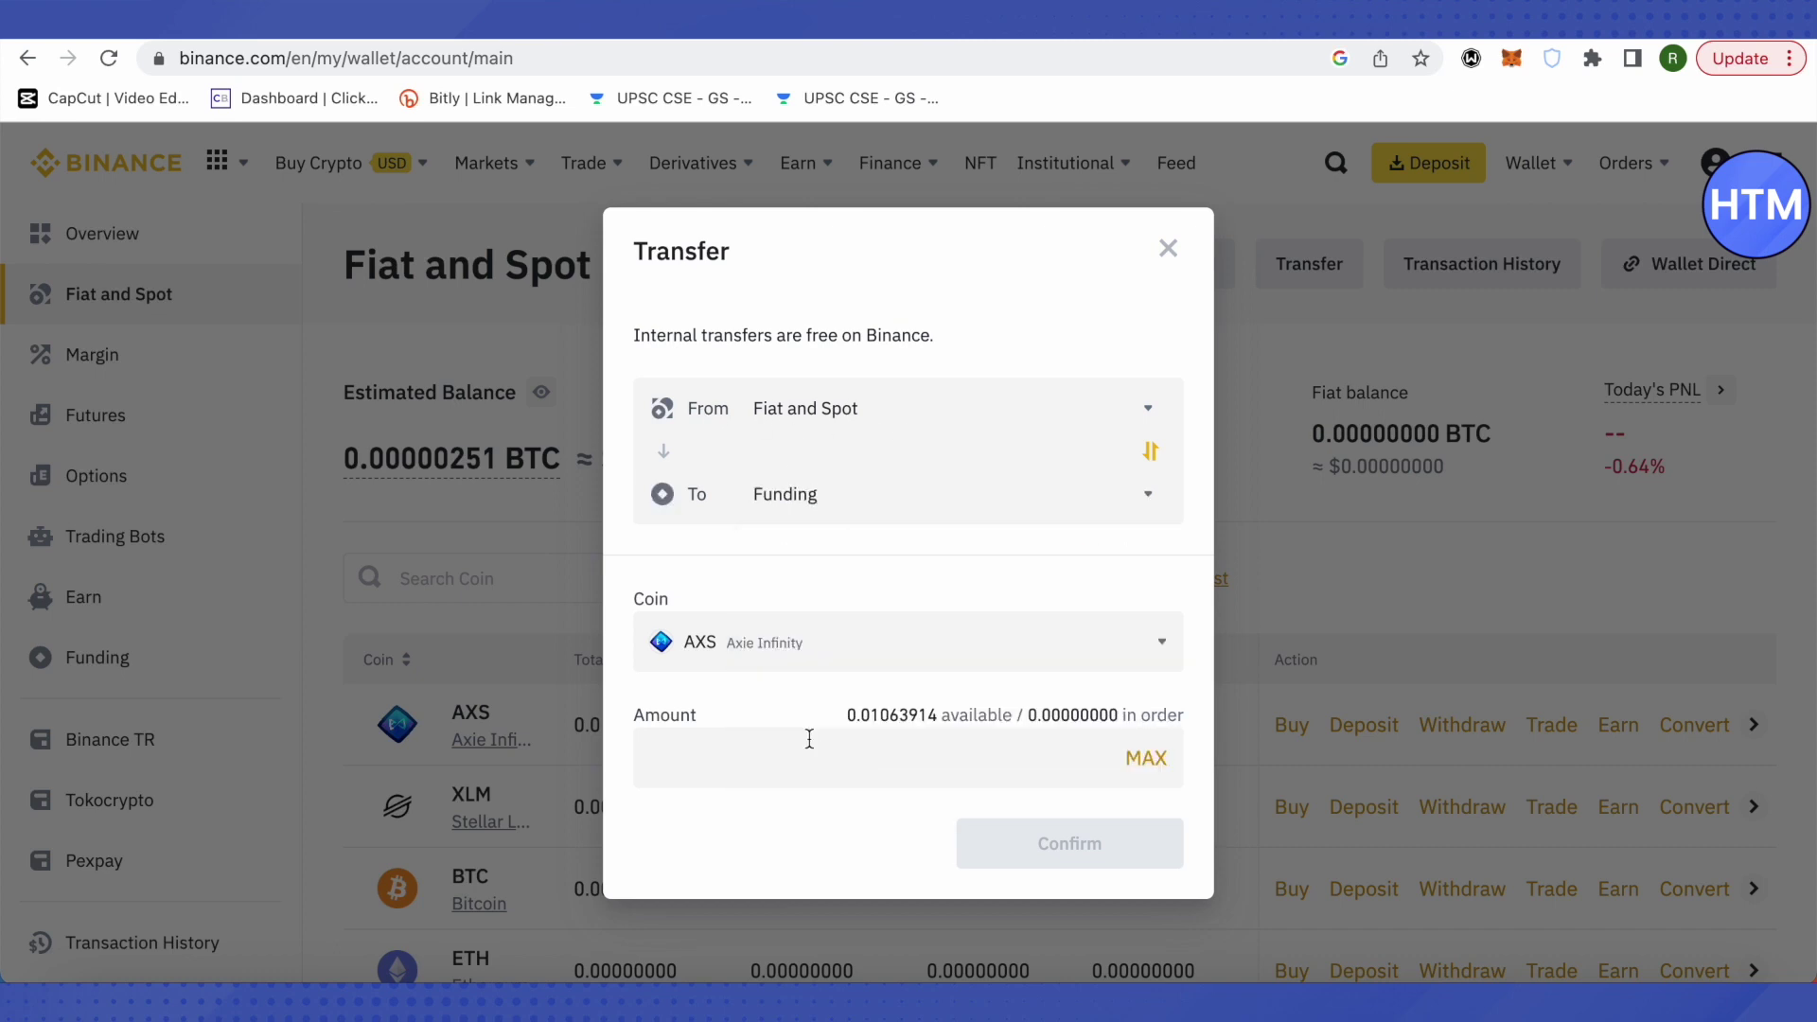
click(974, 652)
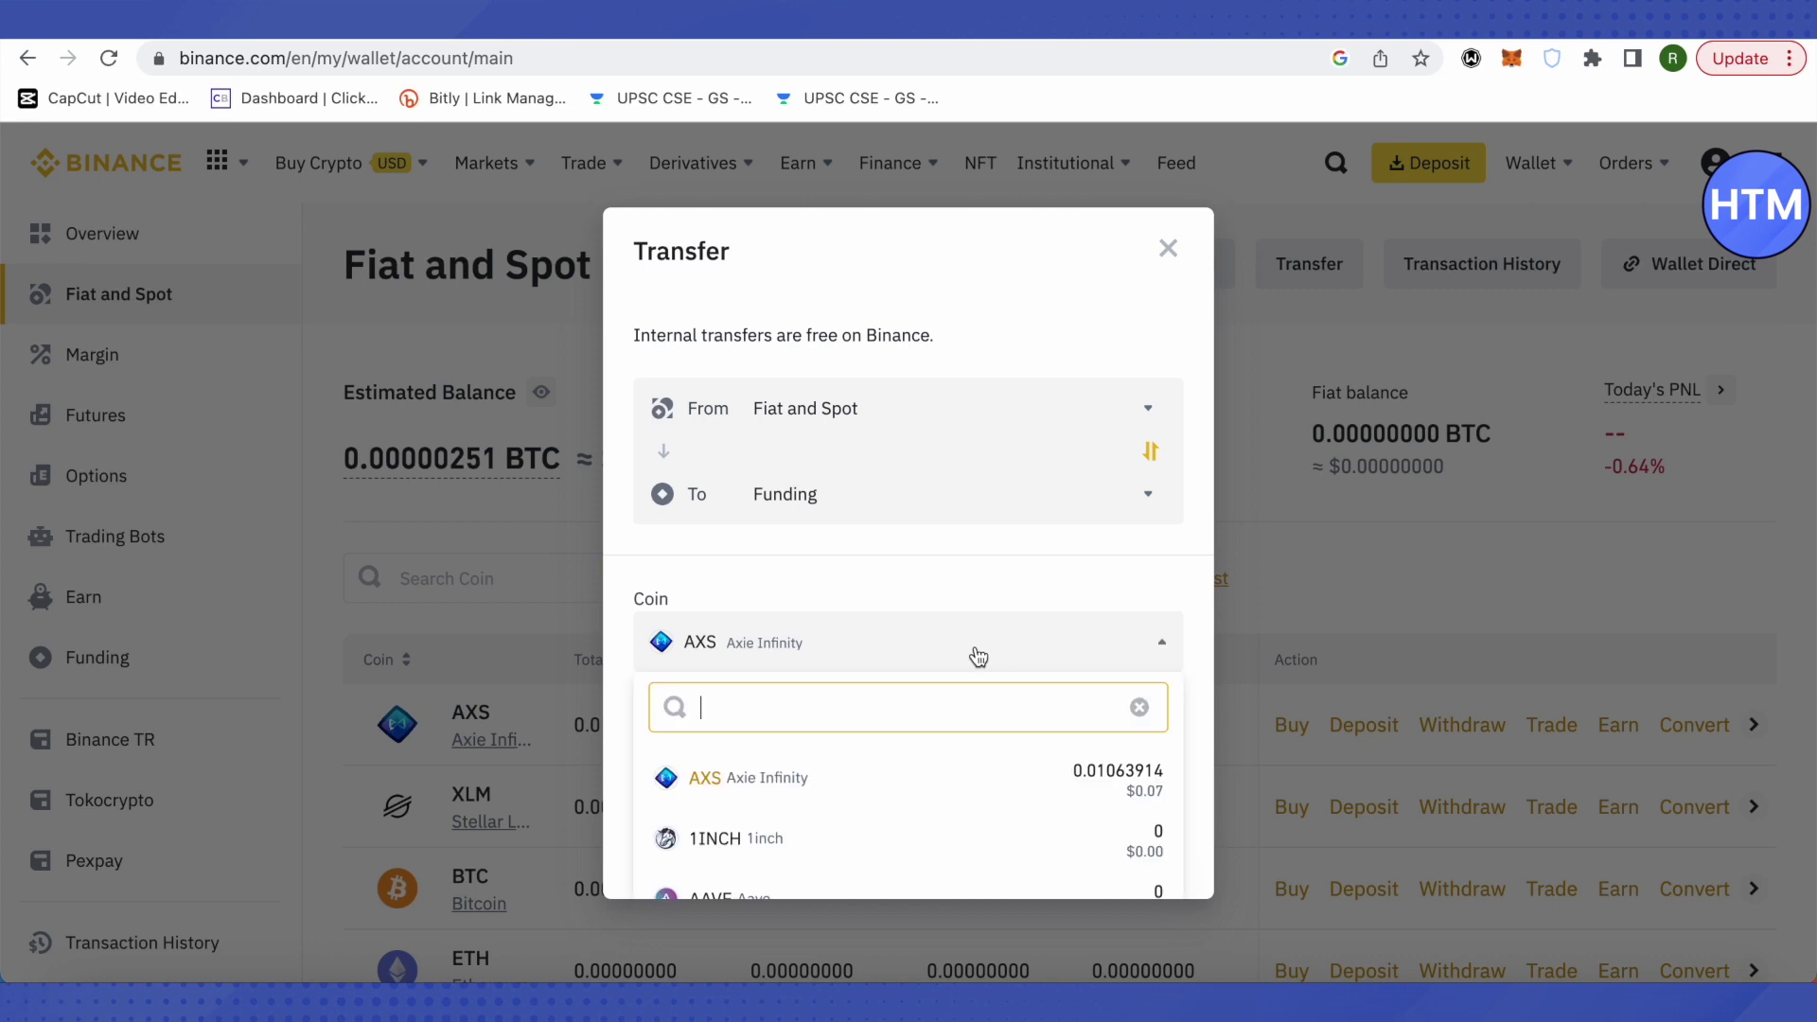
text(usdt)
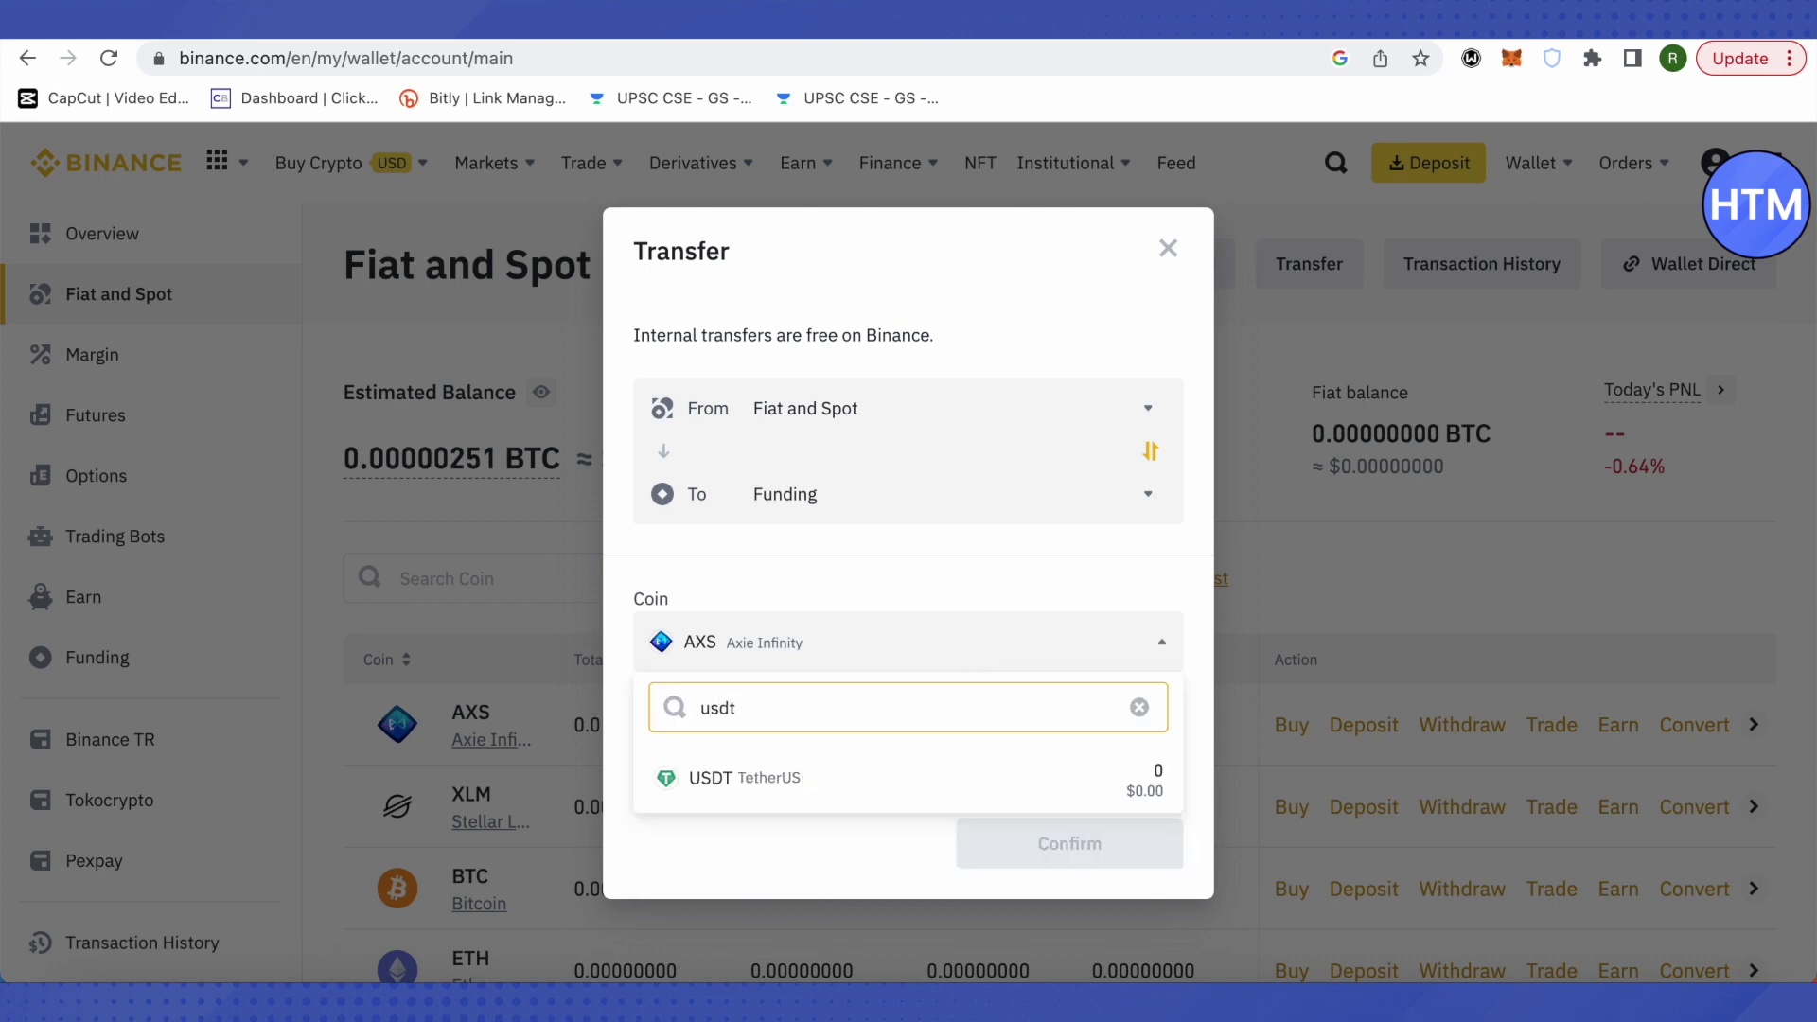
click(913, 790)
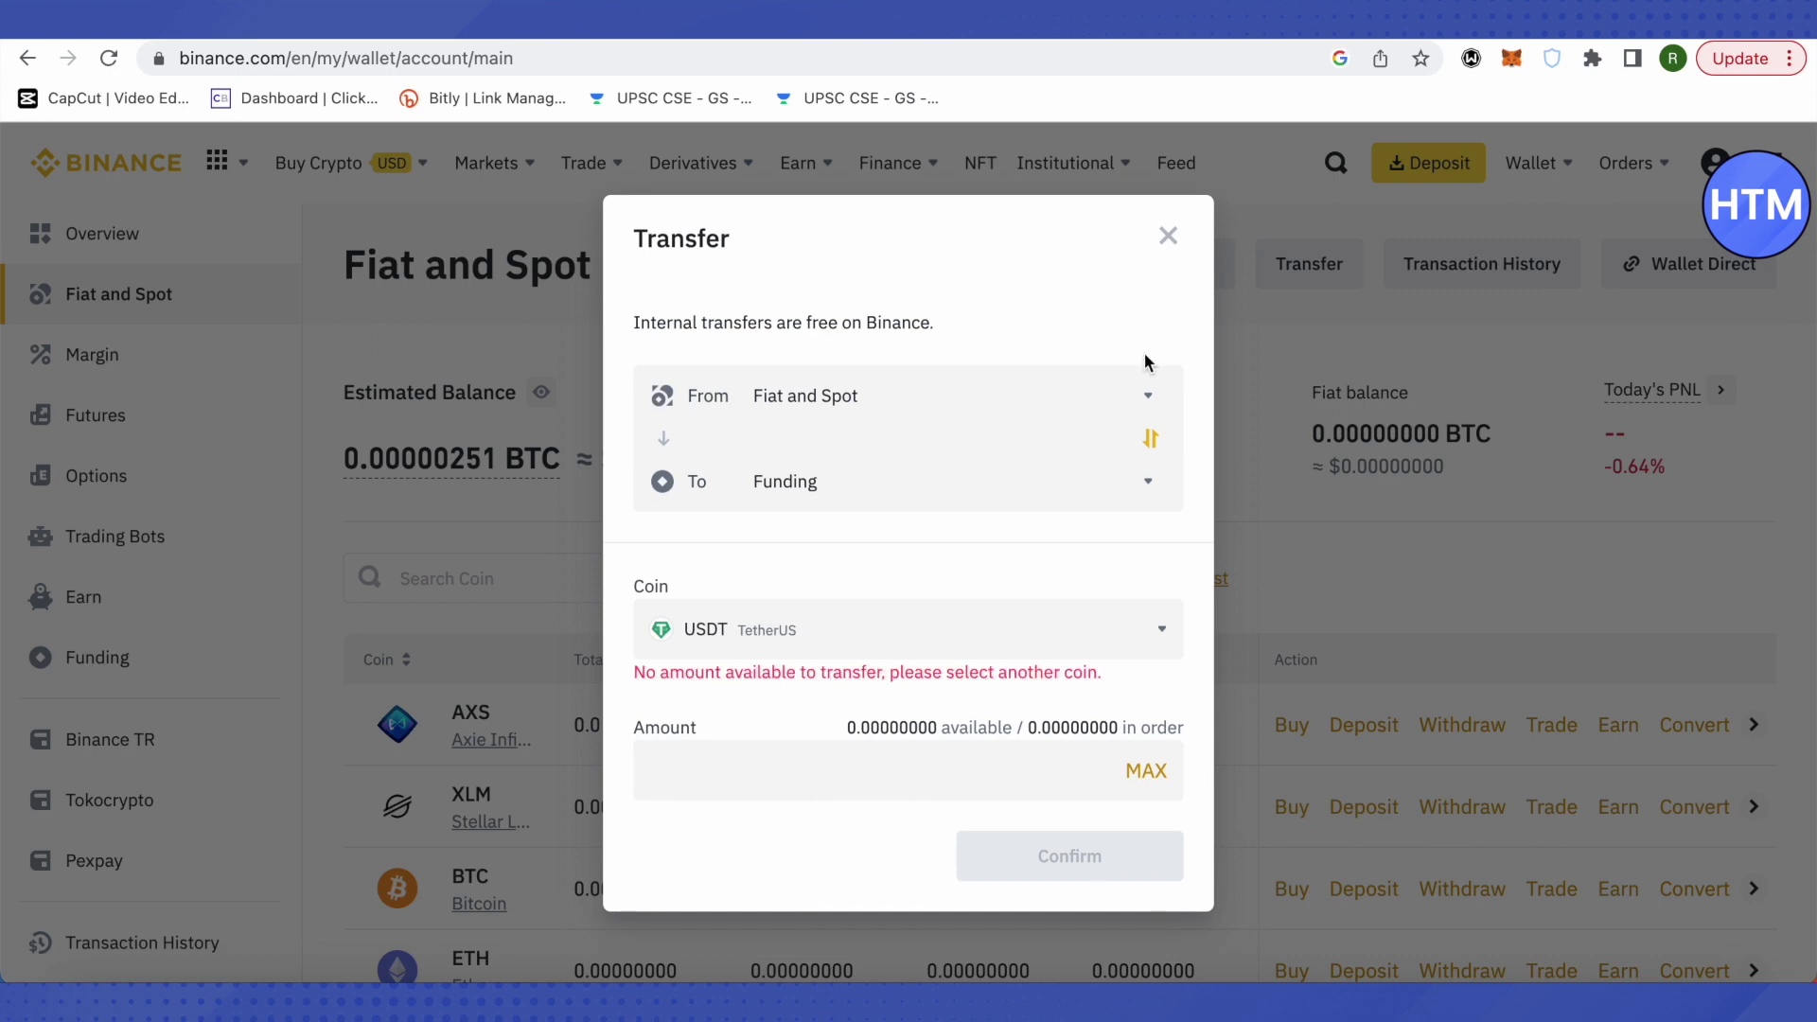
click(1178, 236)
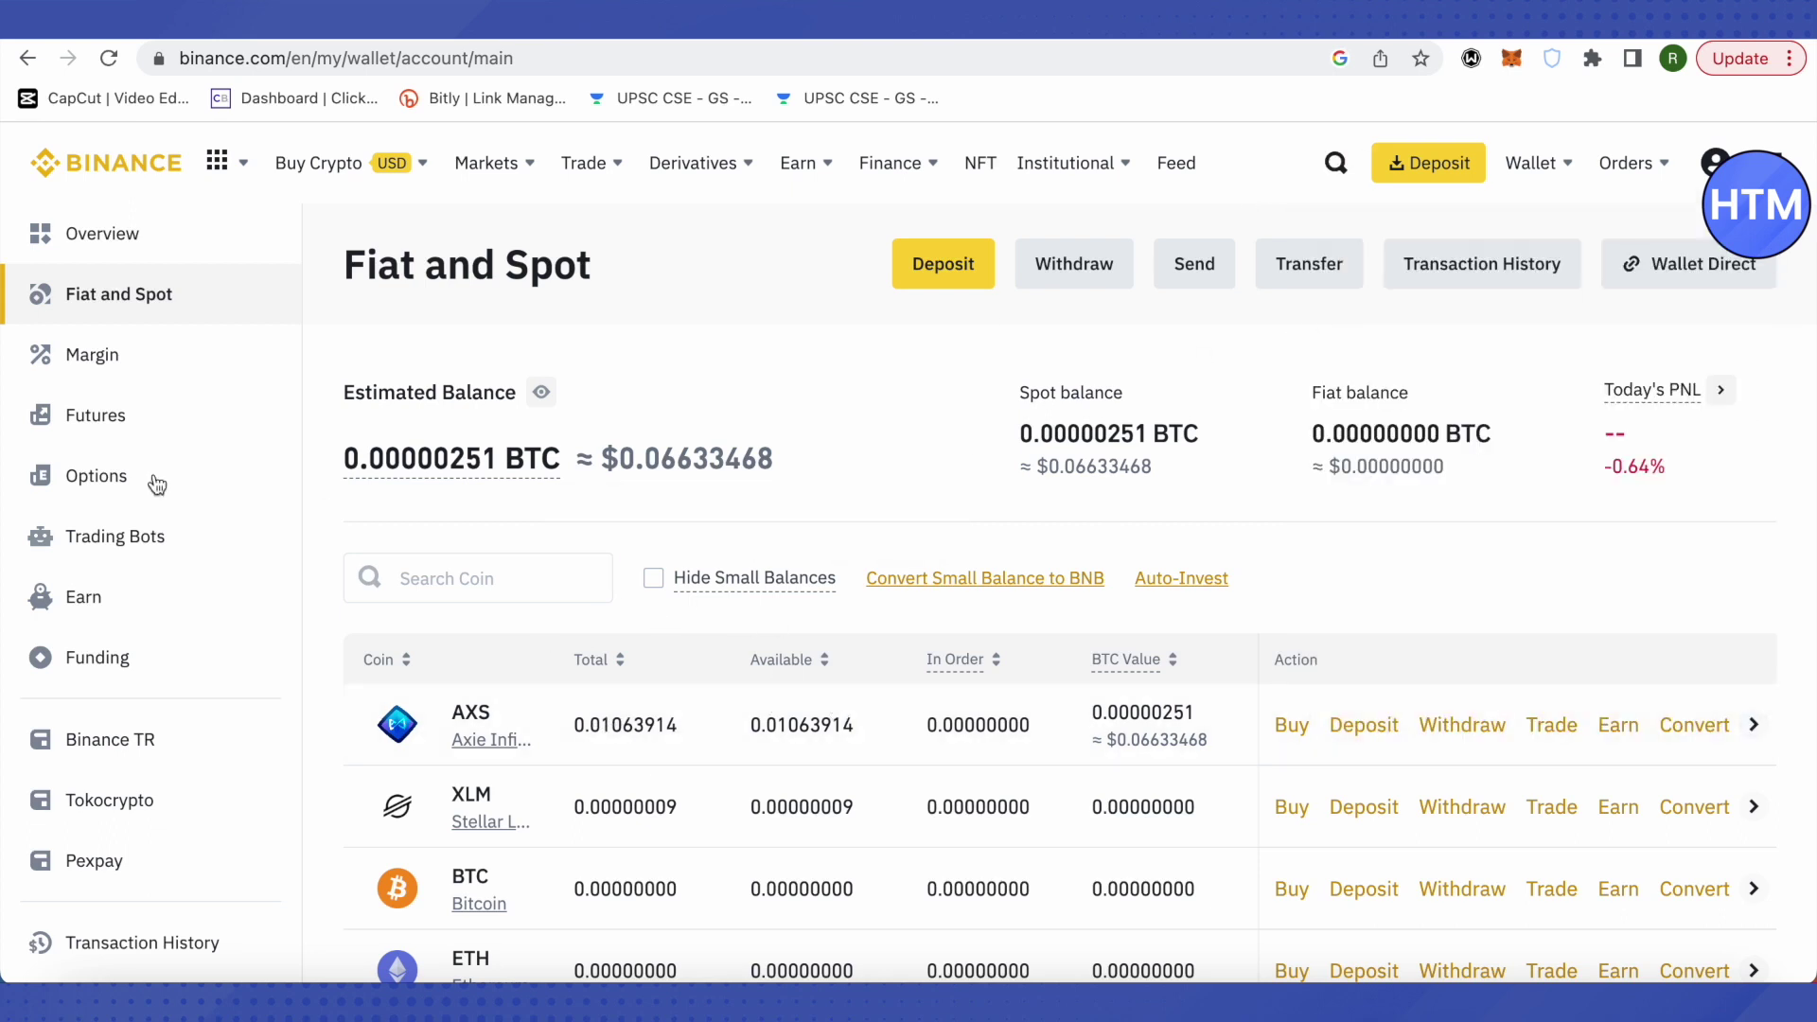
Step: Go to P2P Trading and switch to offers for selling USDT
mouse_move(960, 659)
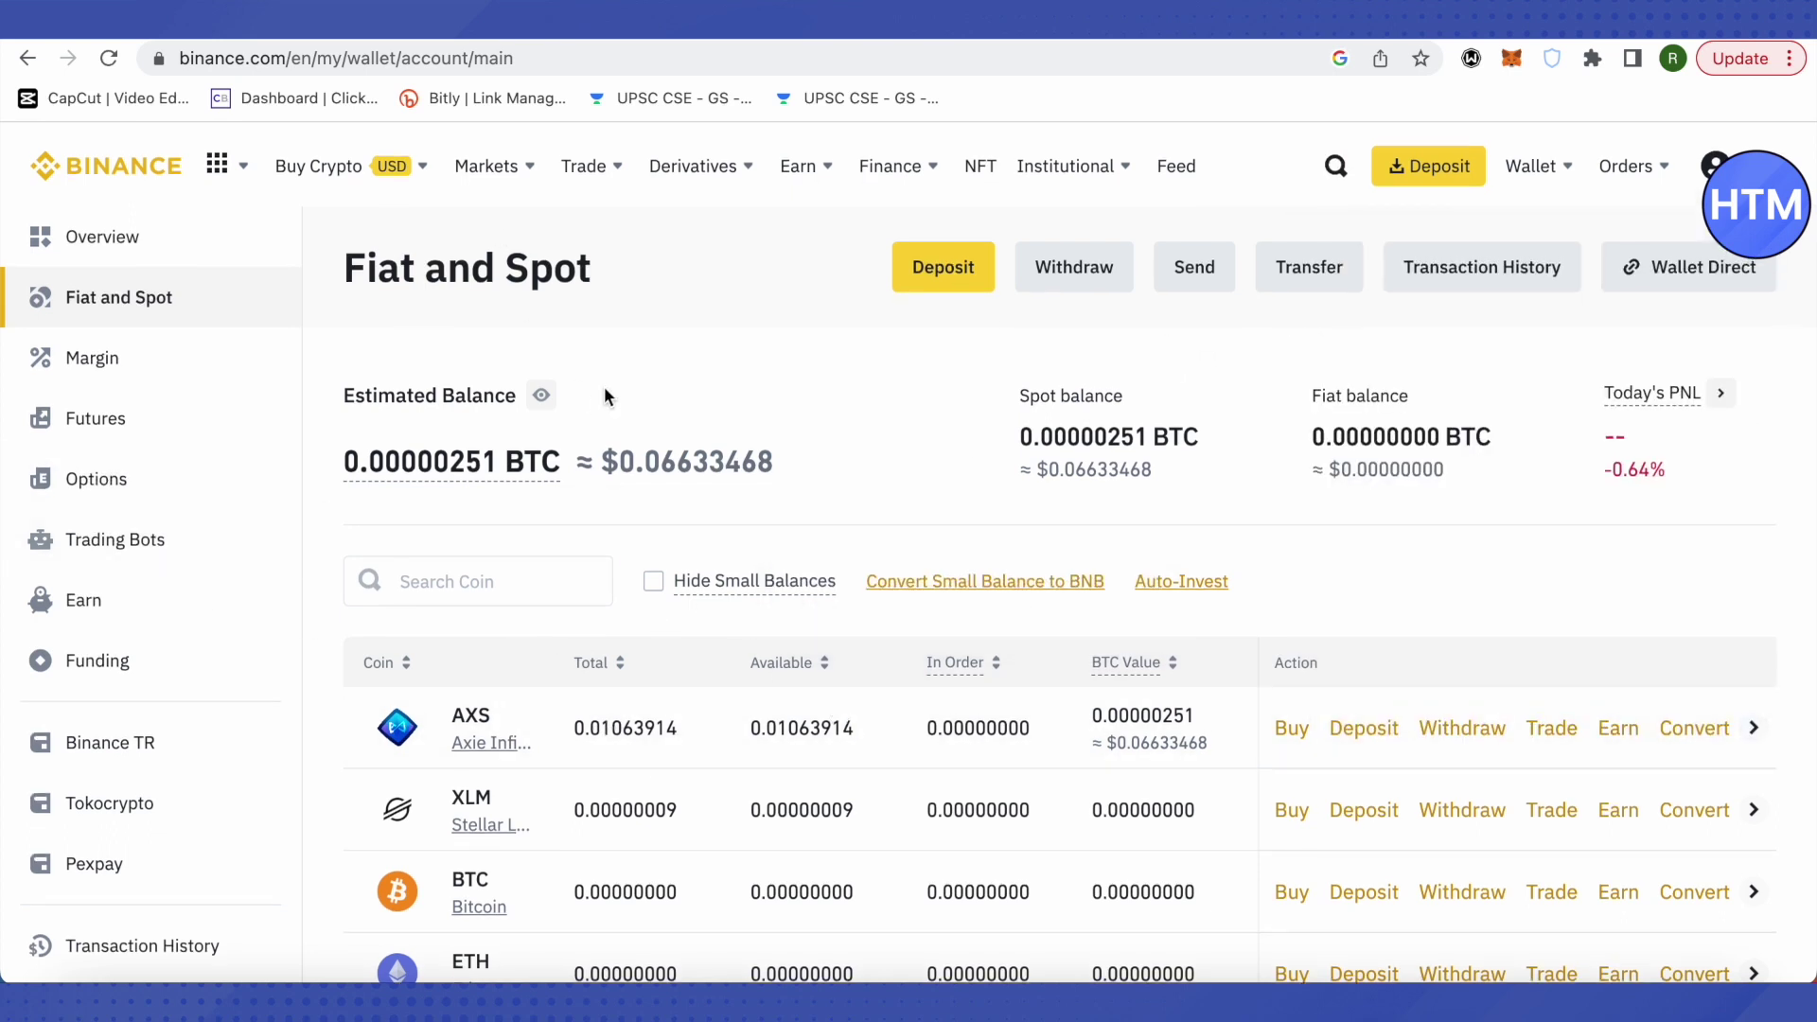
mouse_move(299, 183)
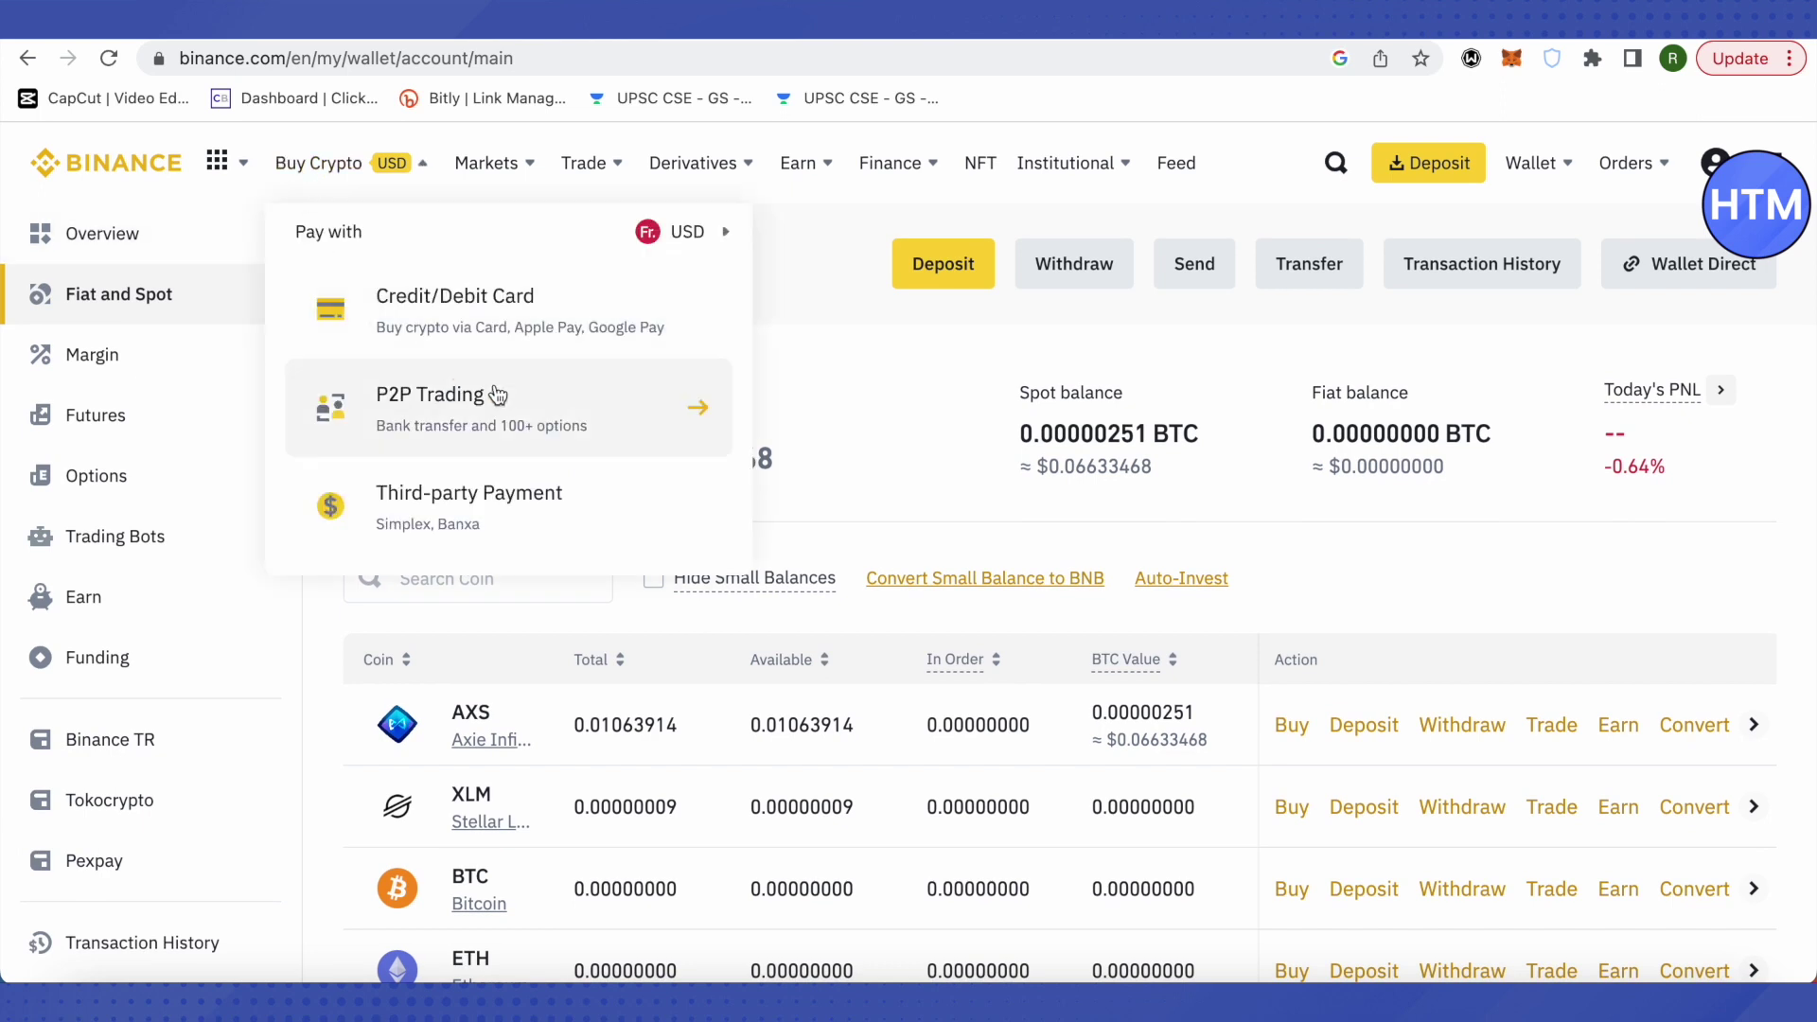
click(512, 426)
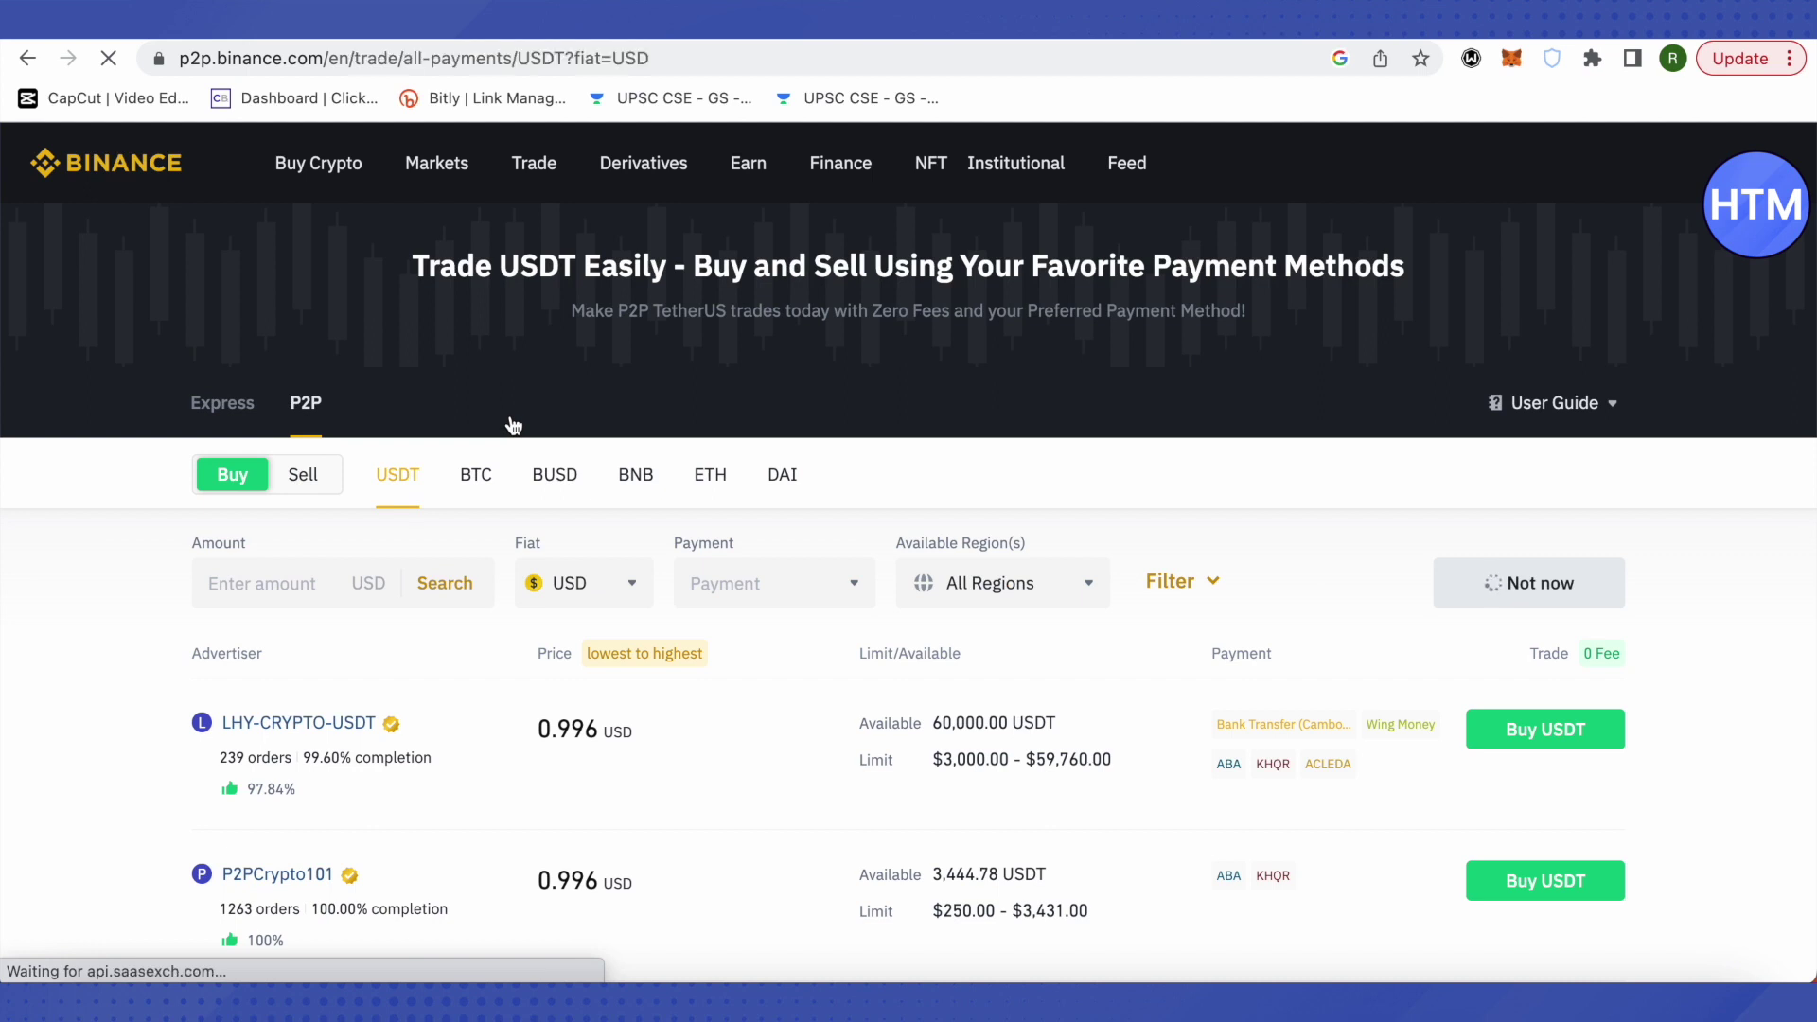
scroll(804, 452, down, 1)
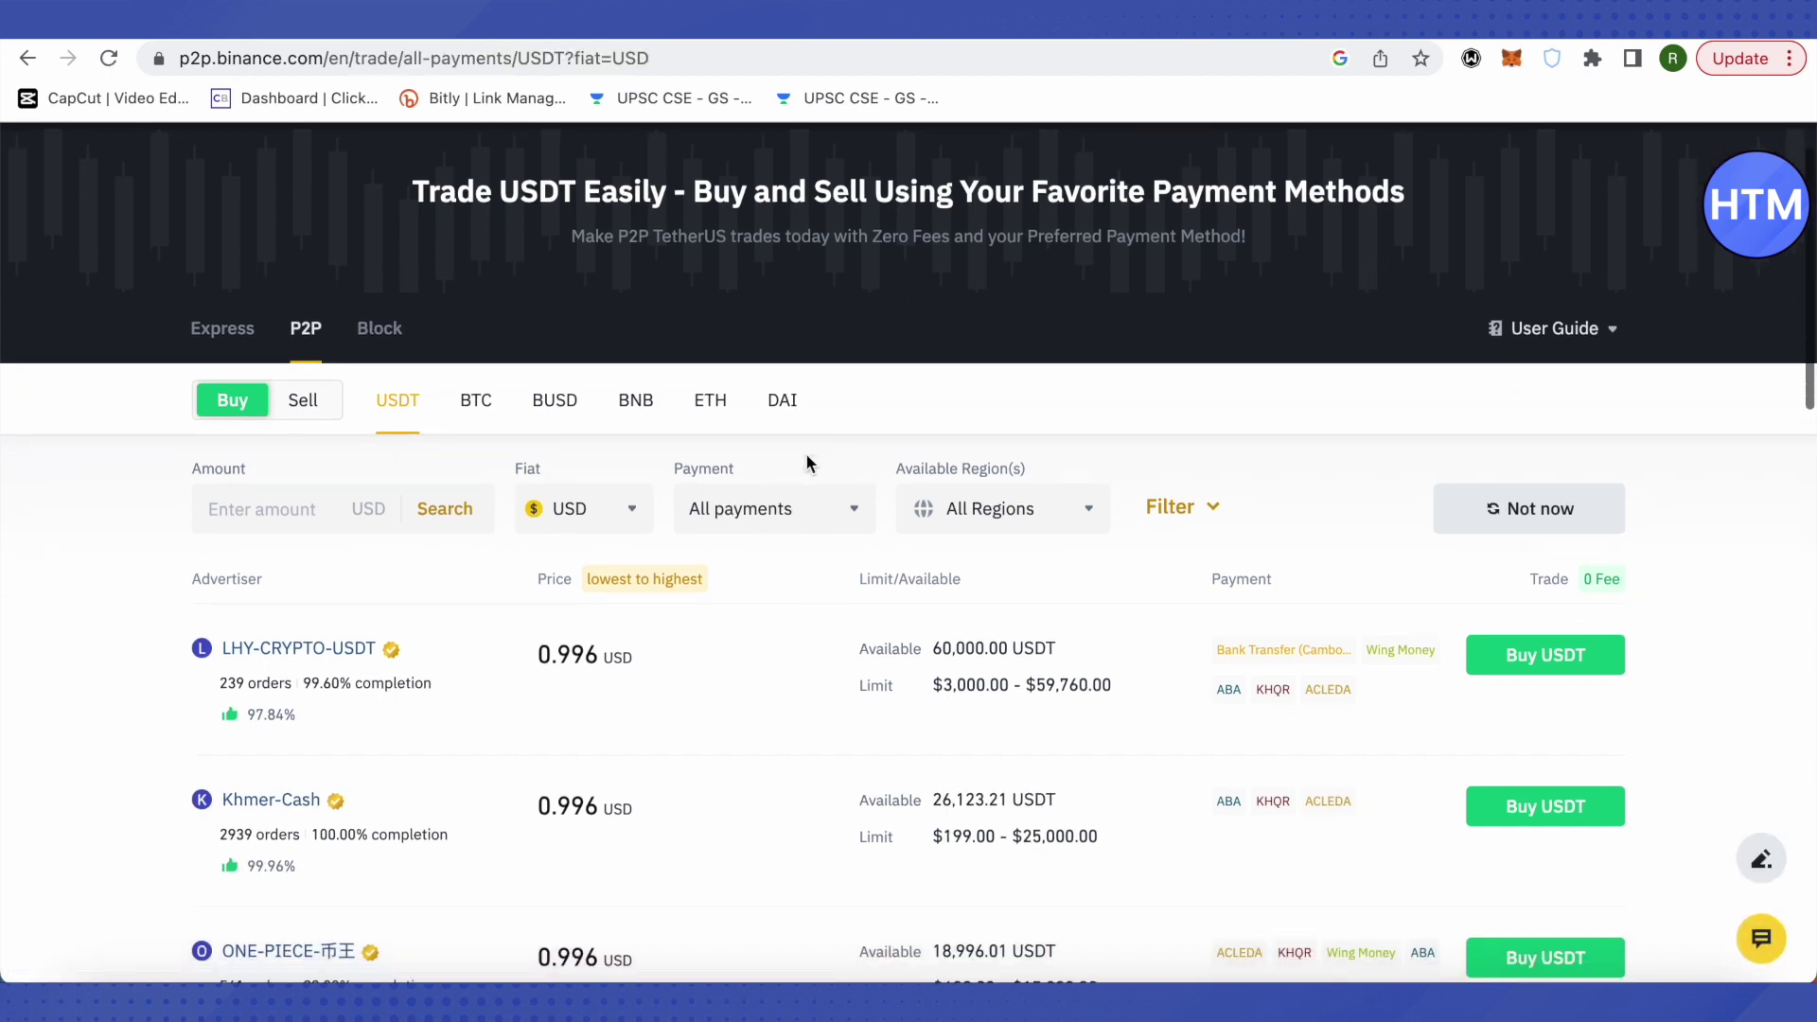
click(303, 405)
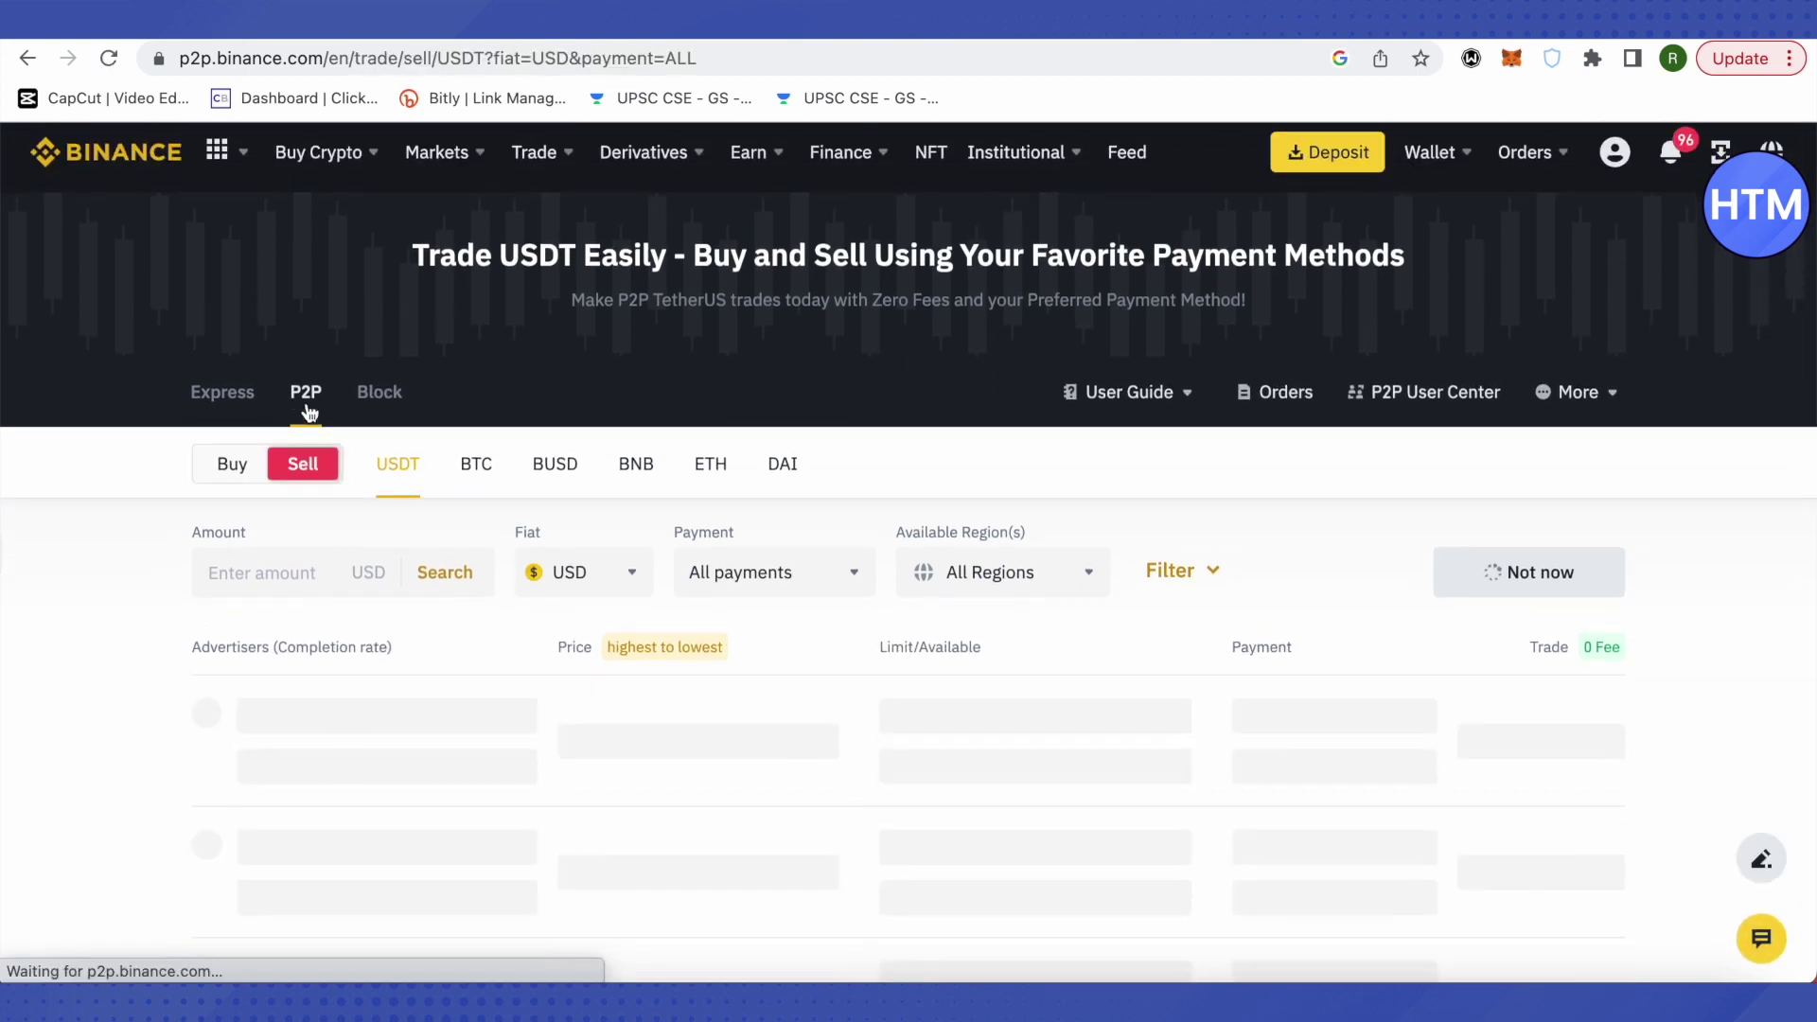
Step: Filter the USD sell offers to Bank of America payments
scroll(851, 662, down, 2)
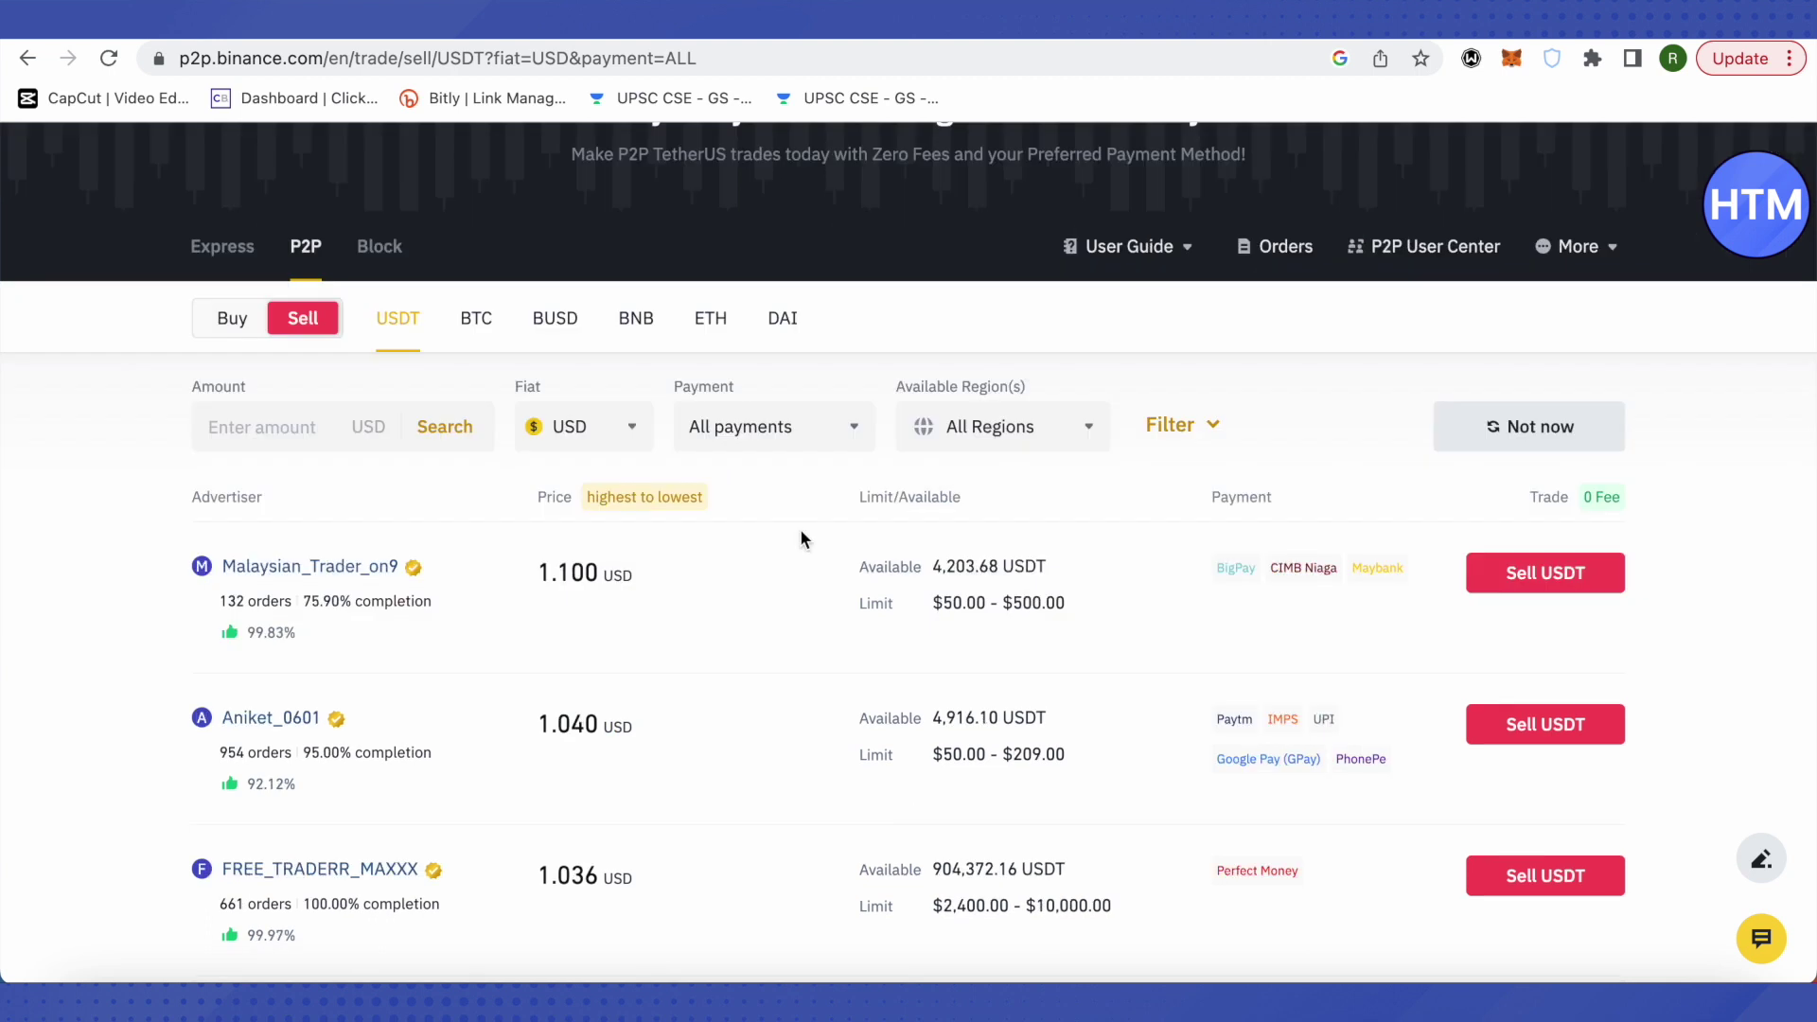
click(783, 434)
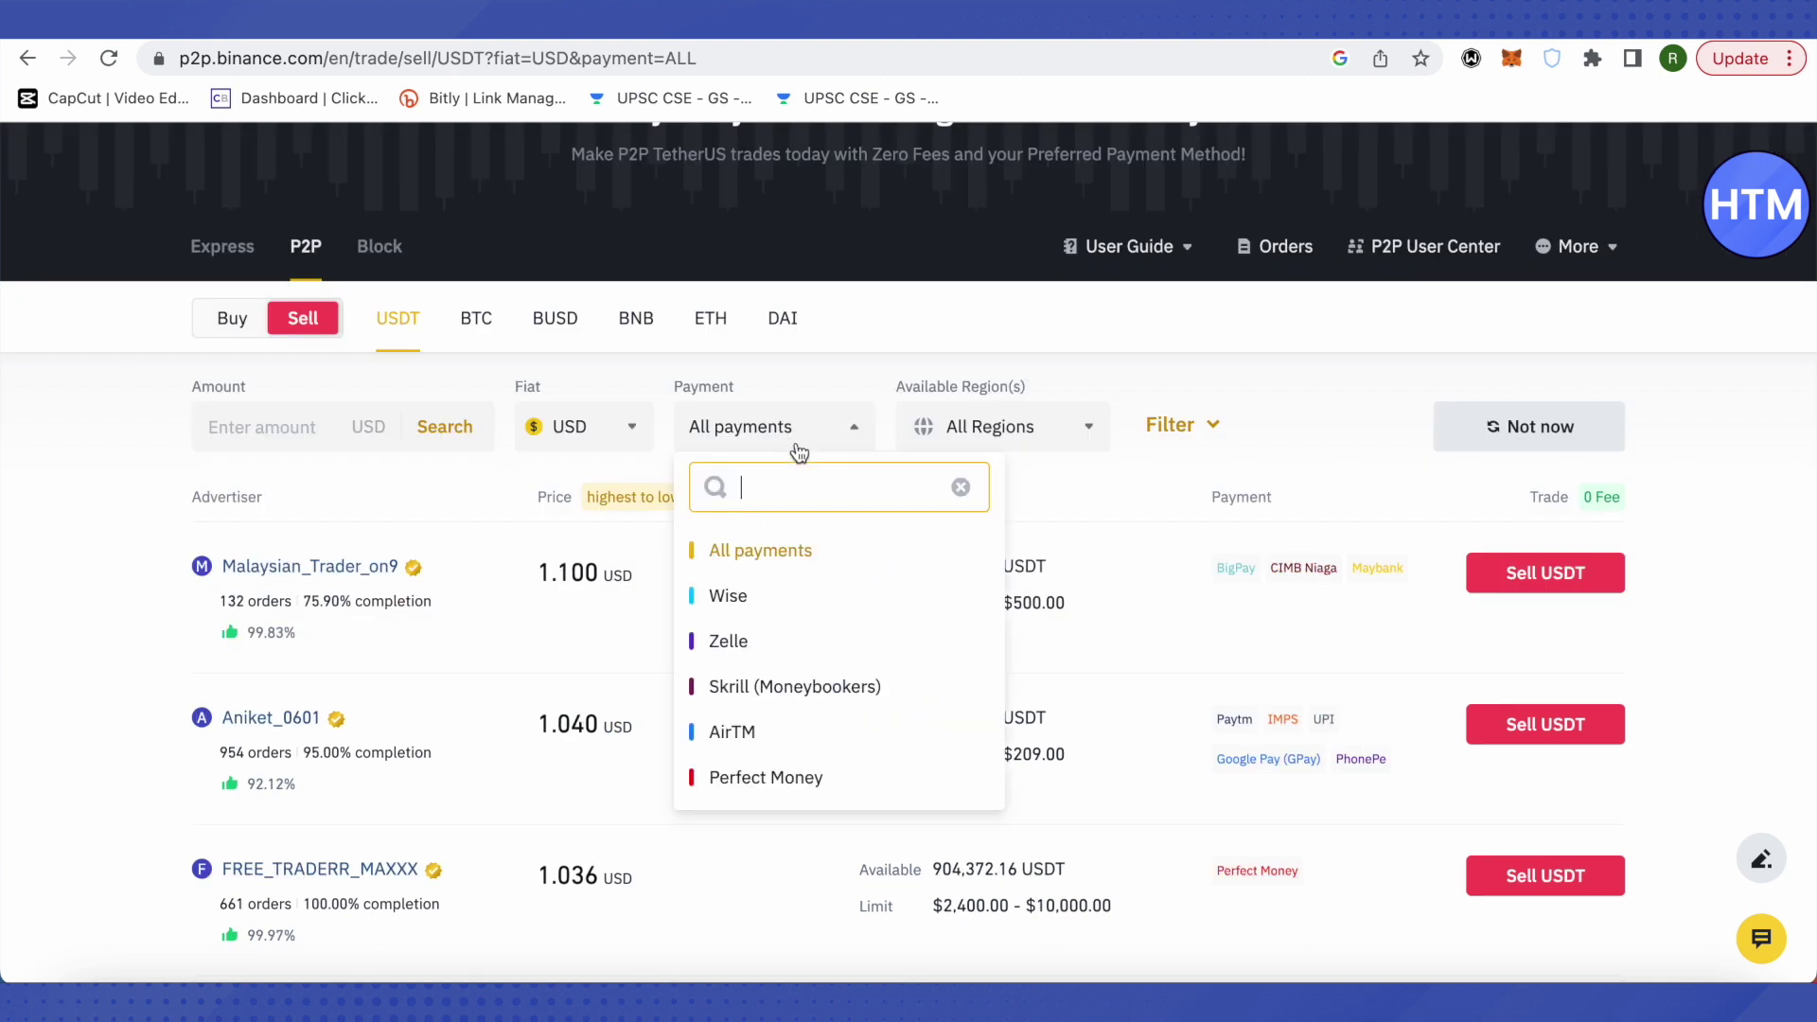
text(bank)
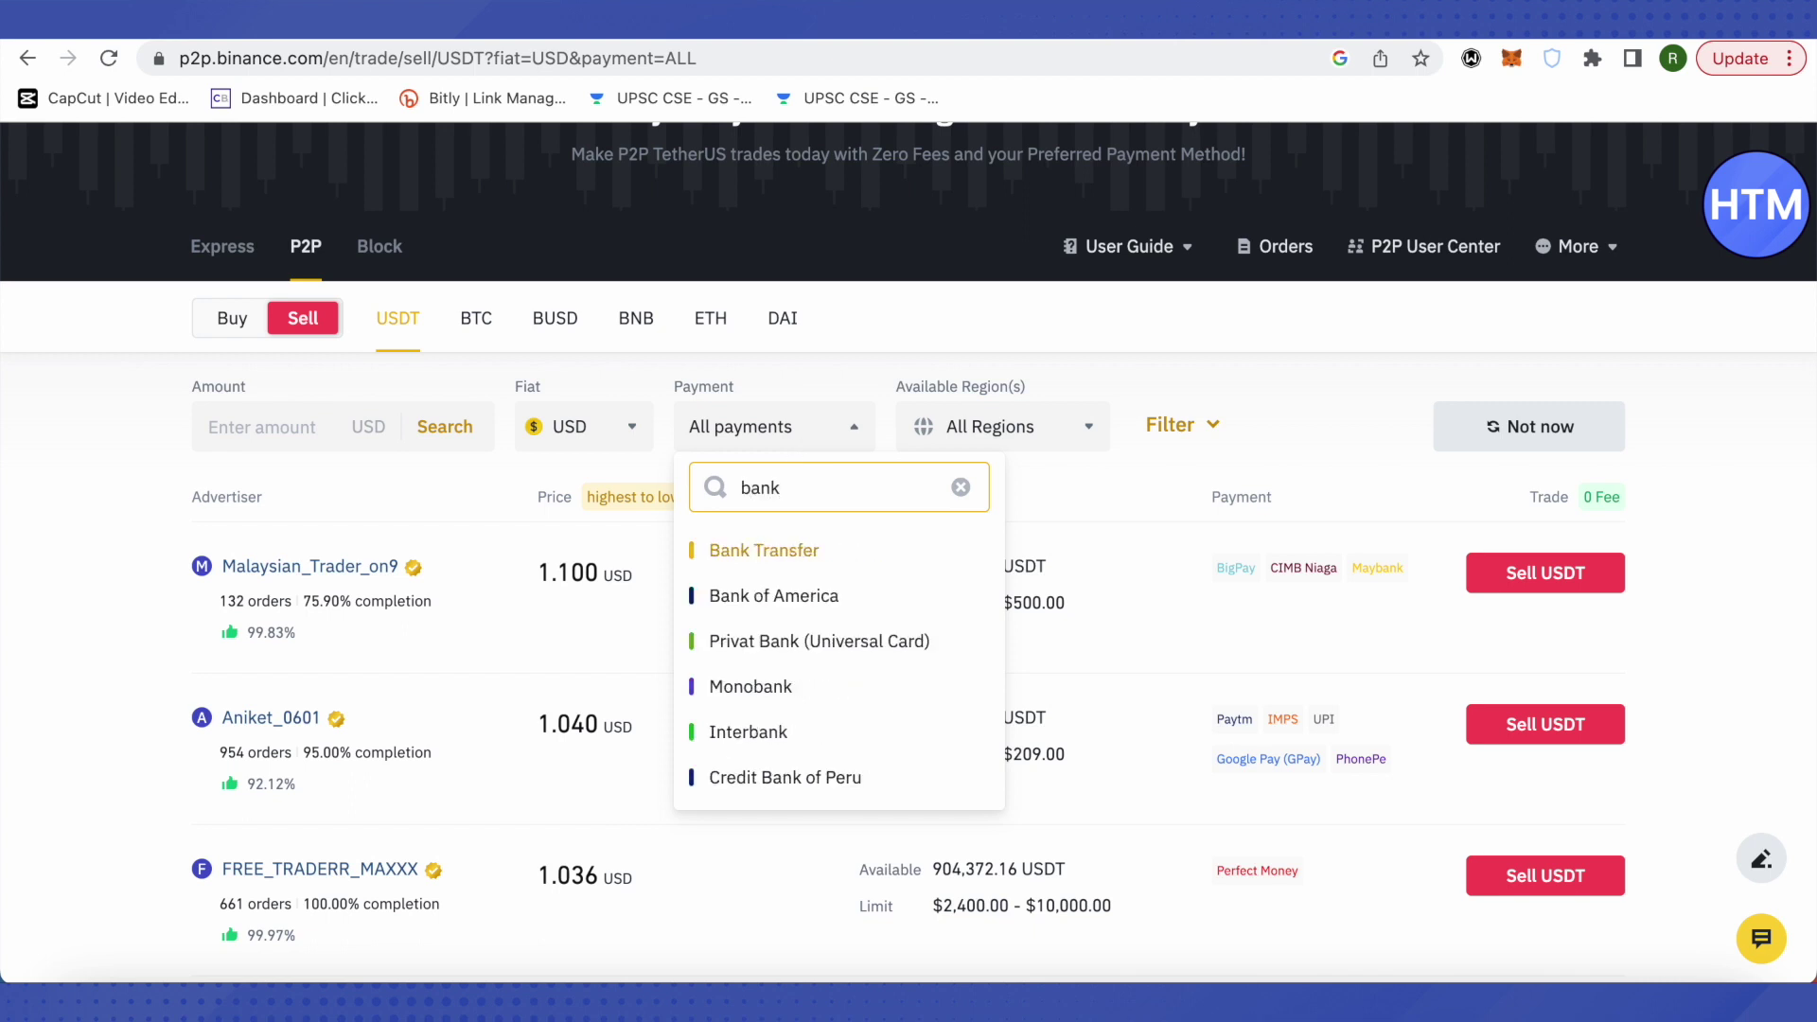
click(764, 598)
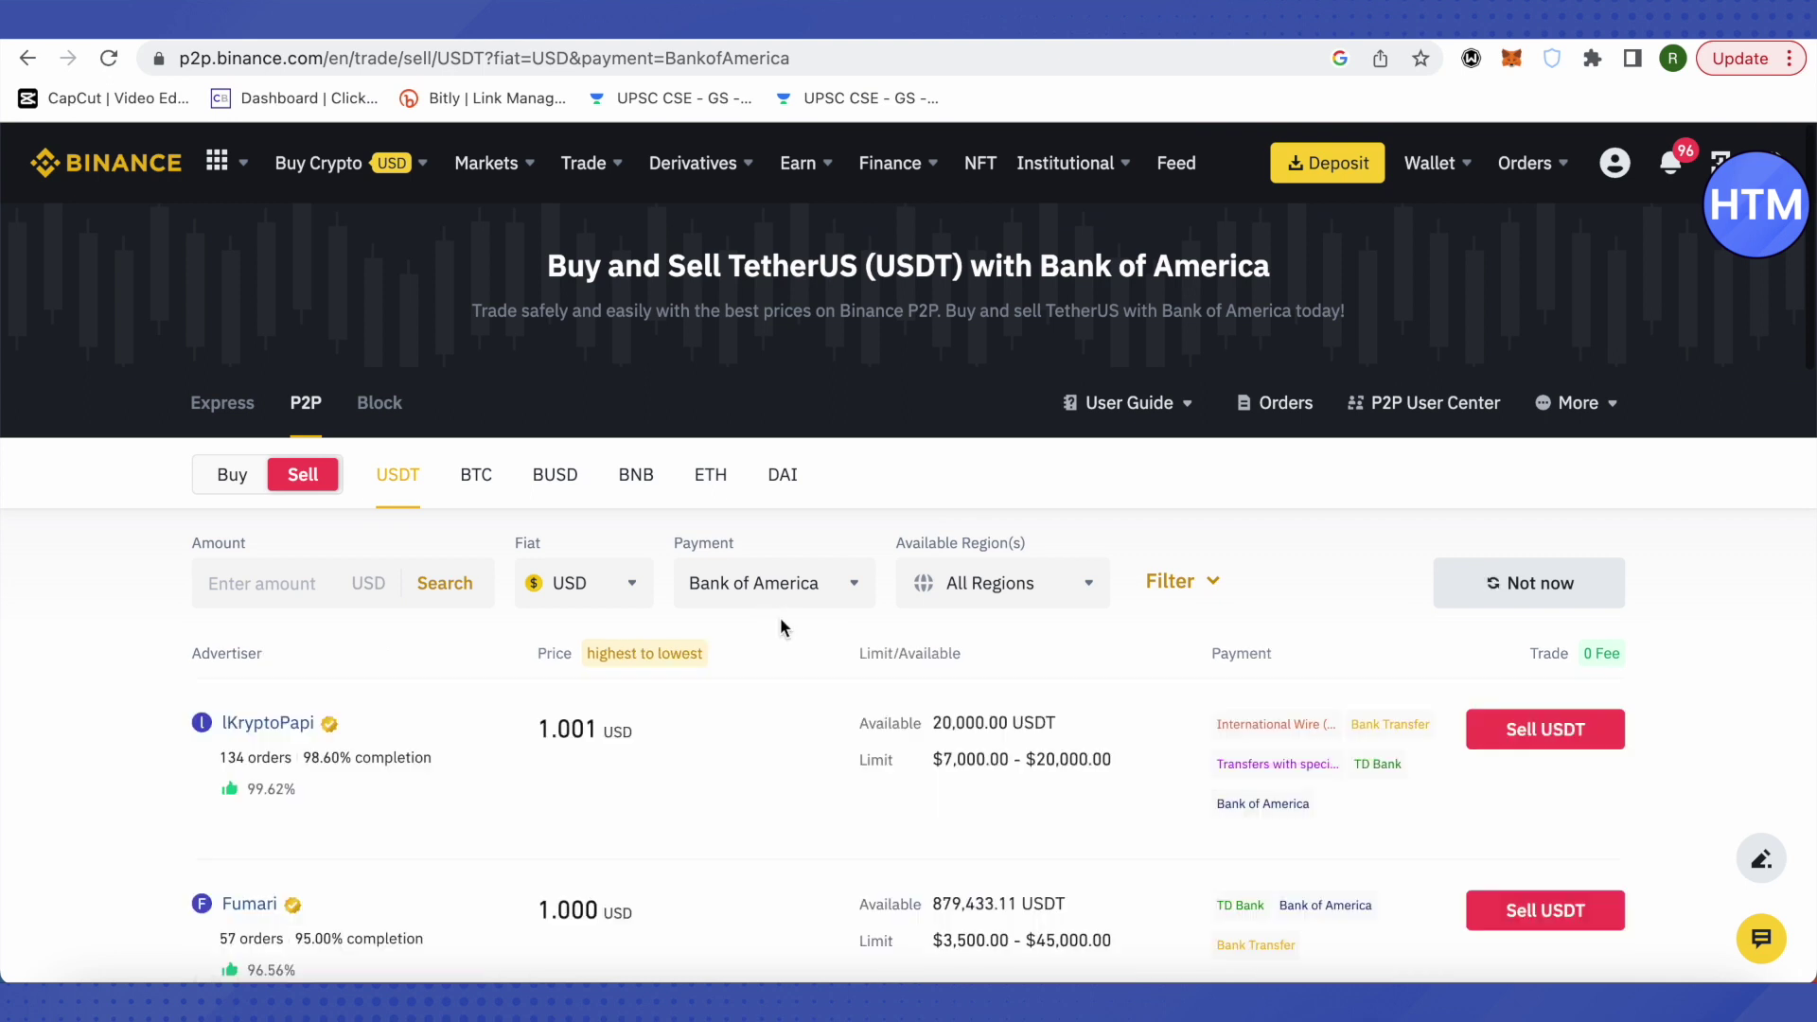
scroll(871, 696, down, 3)
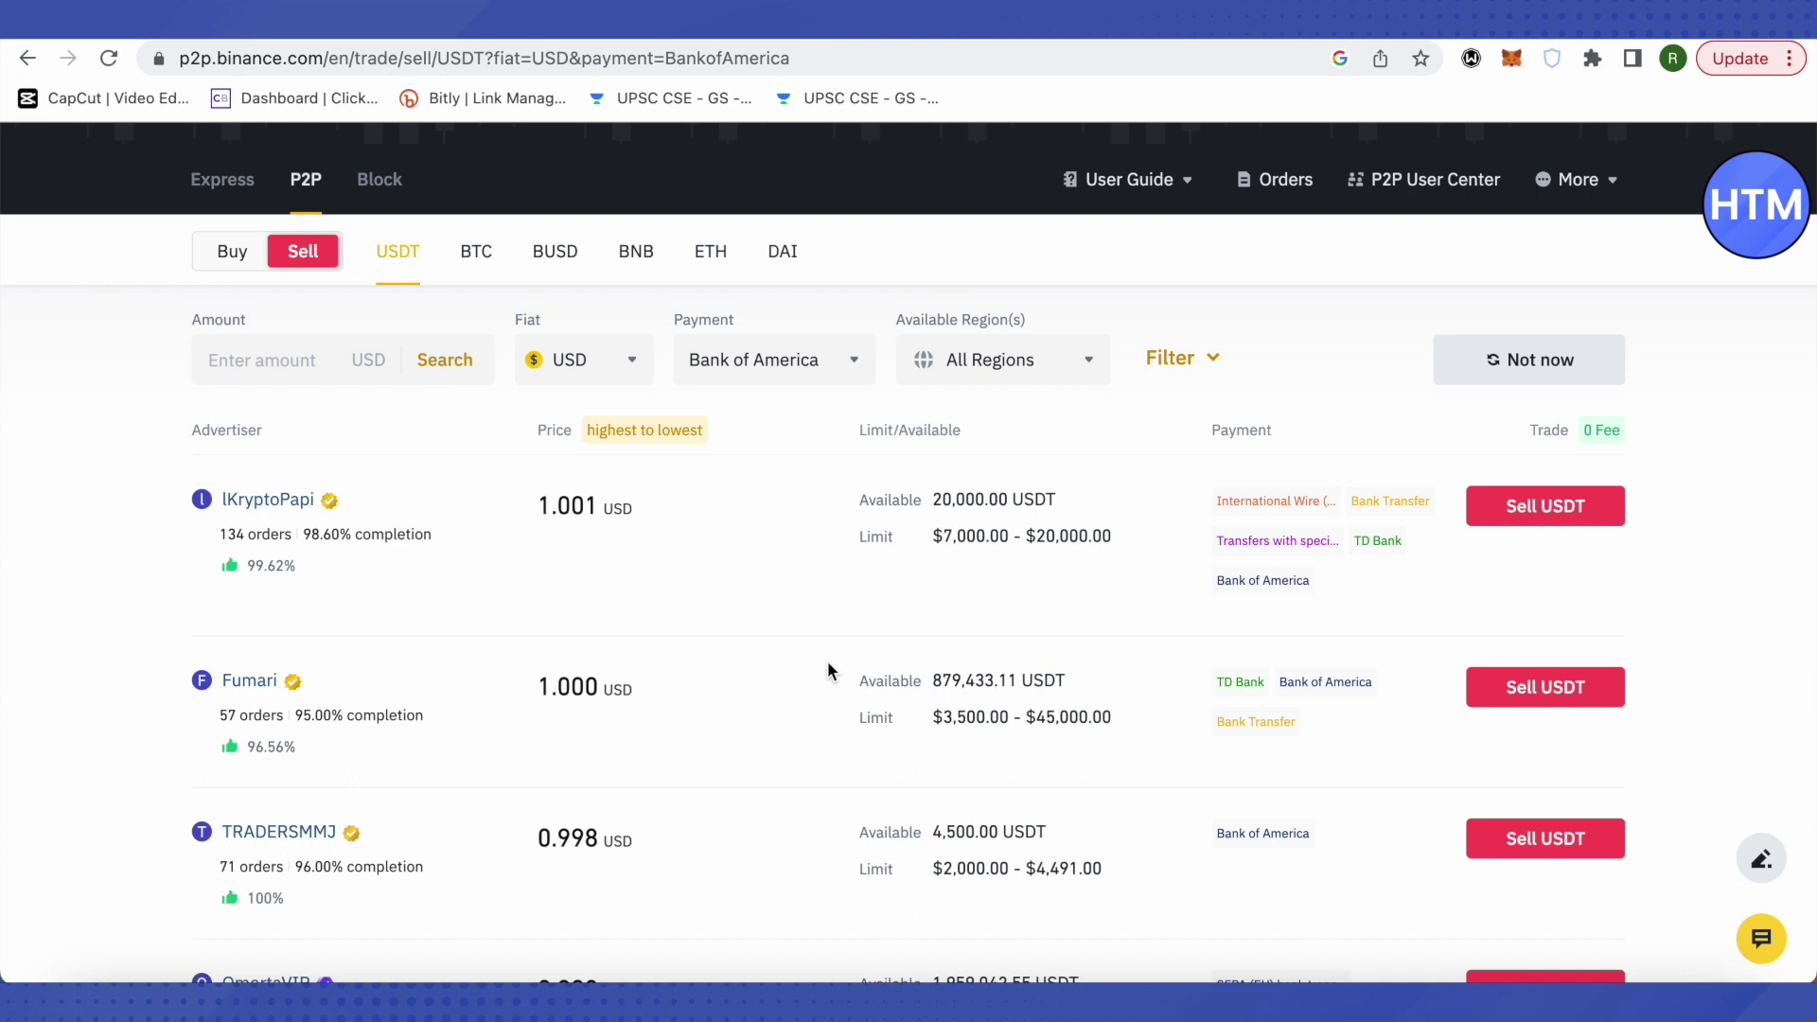
scroll(979, 653, down, 1)
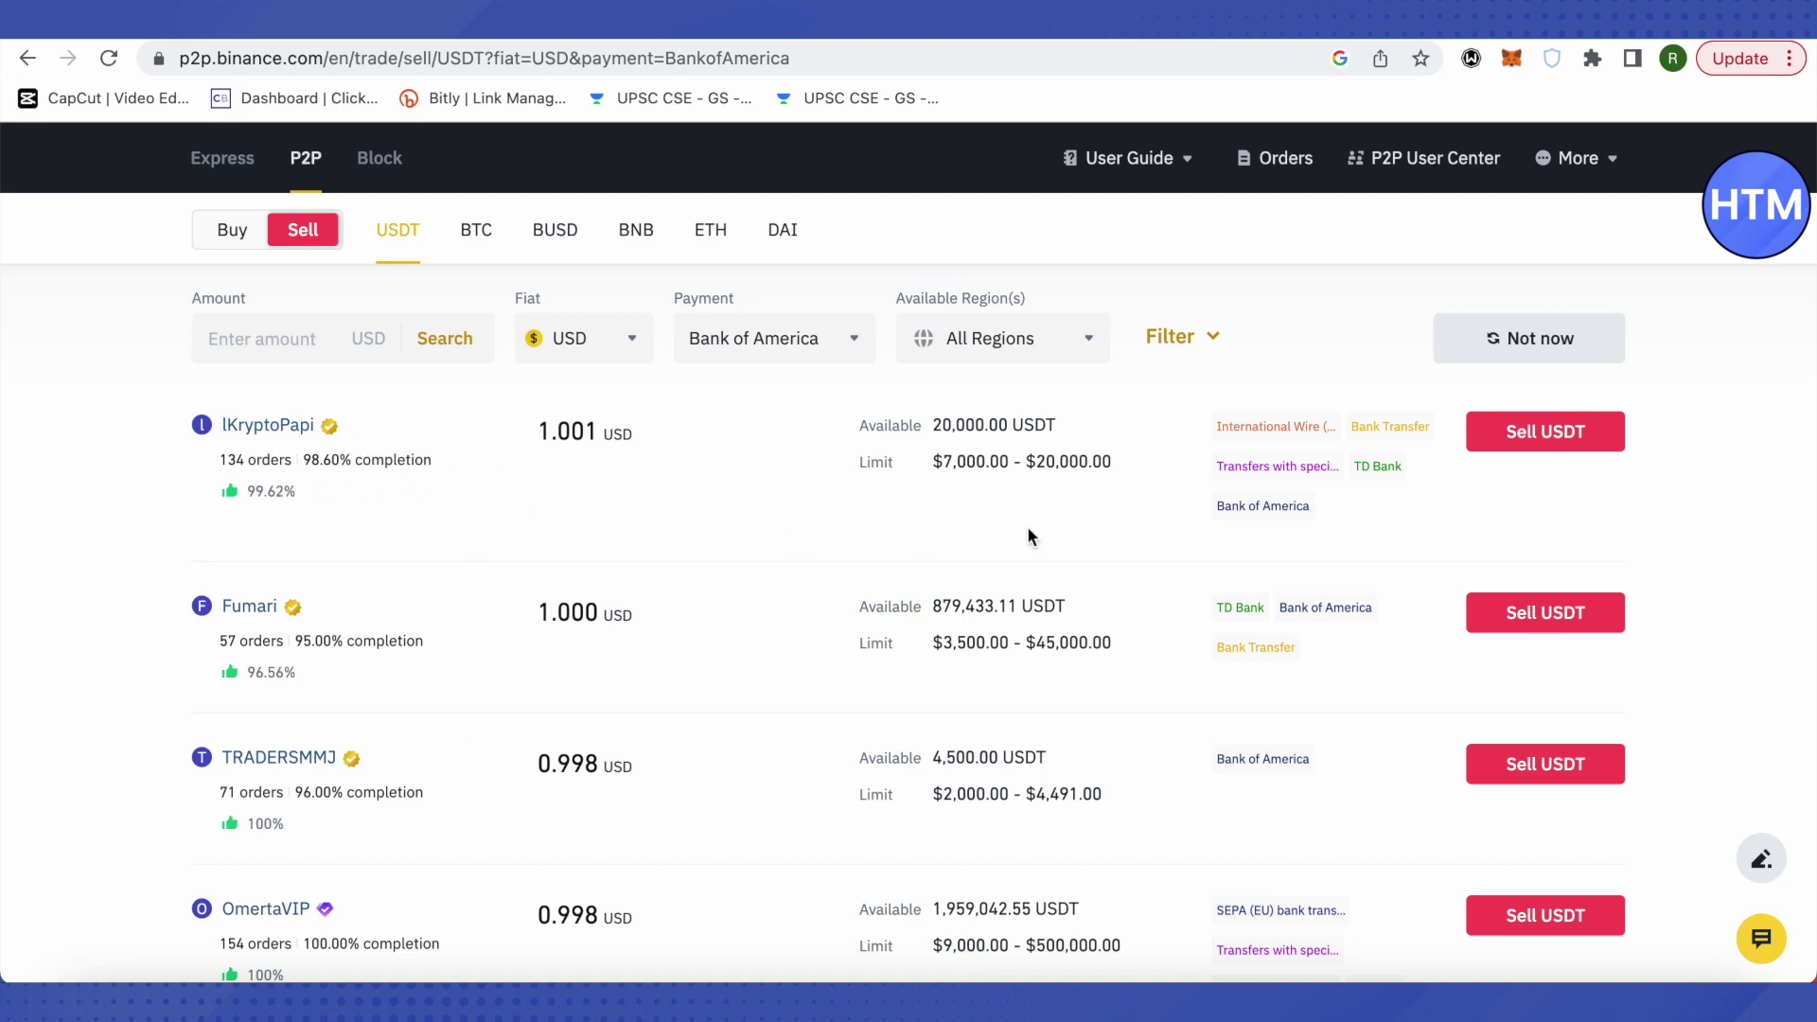
scroll(922, 486, up, 1)
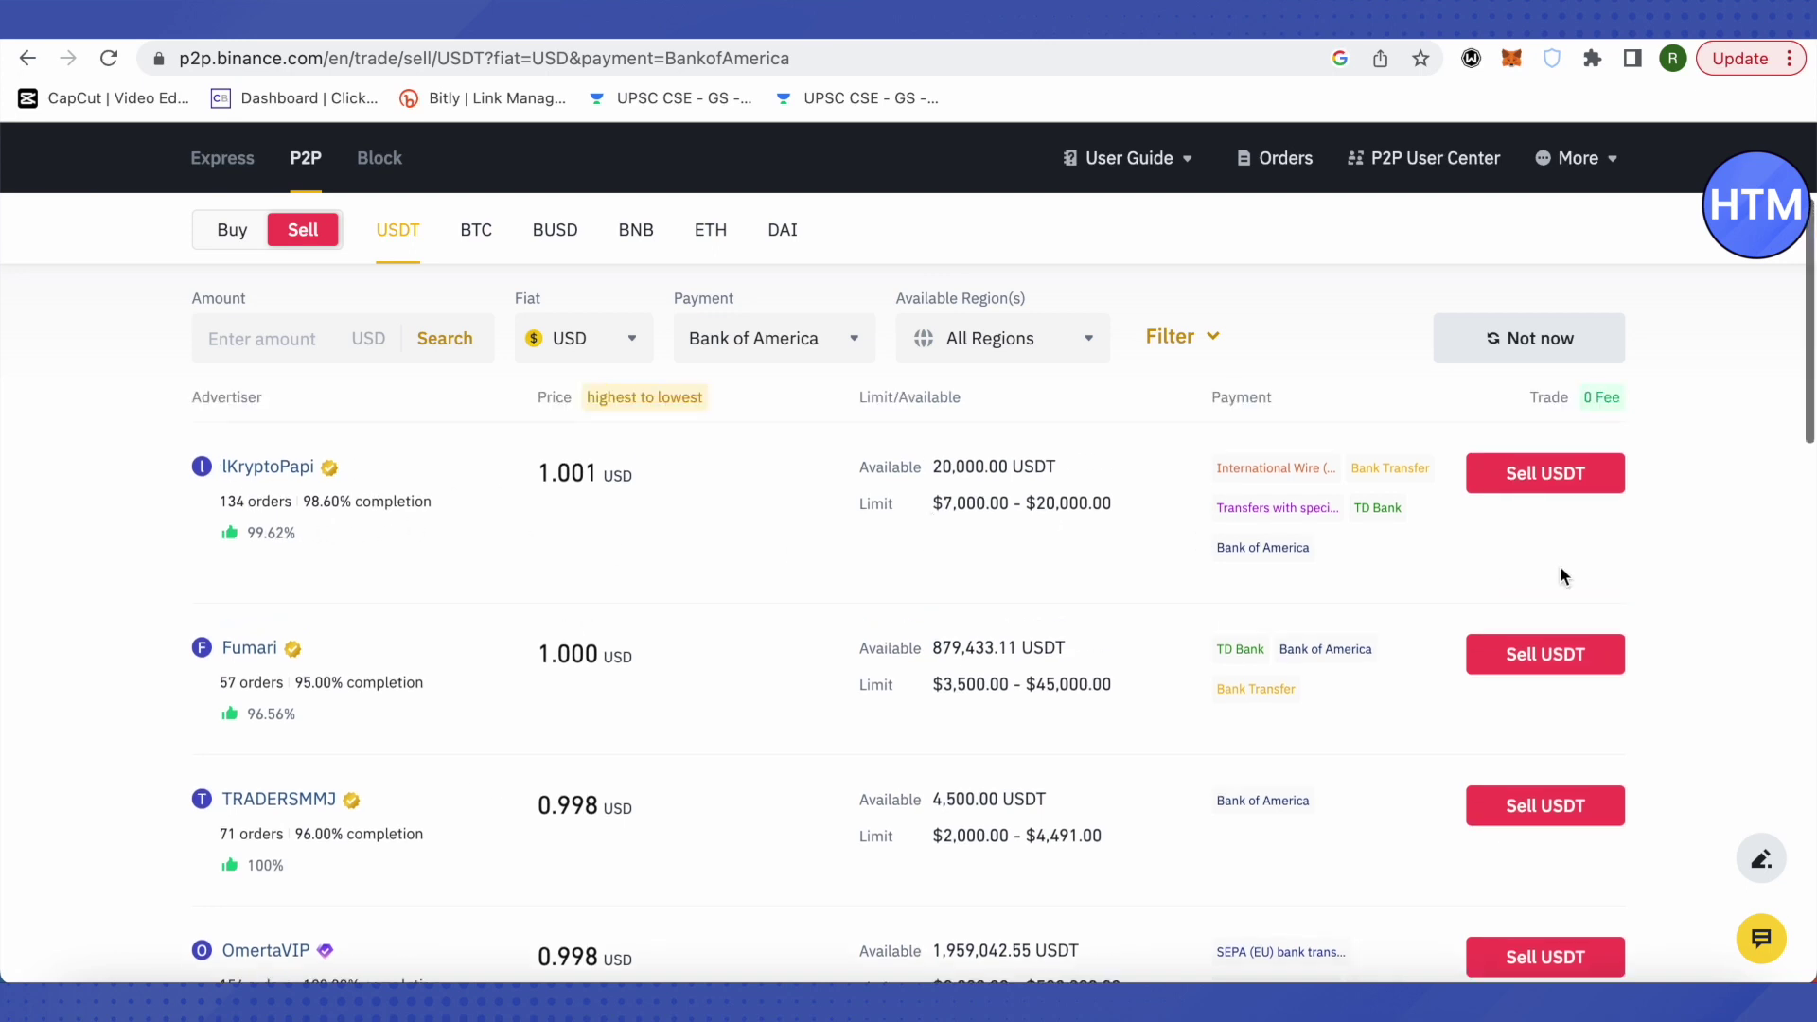
click(1551, 478)
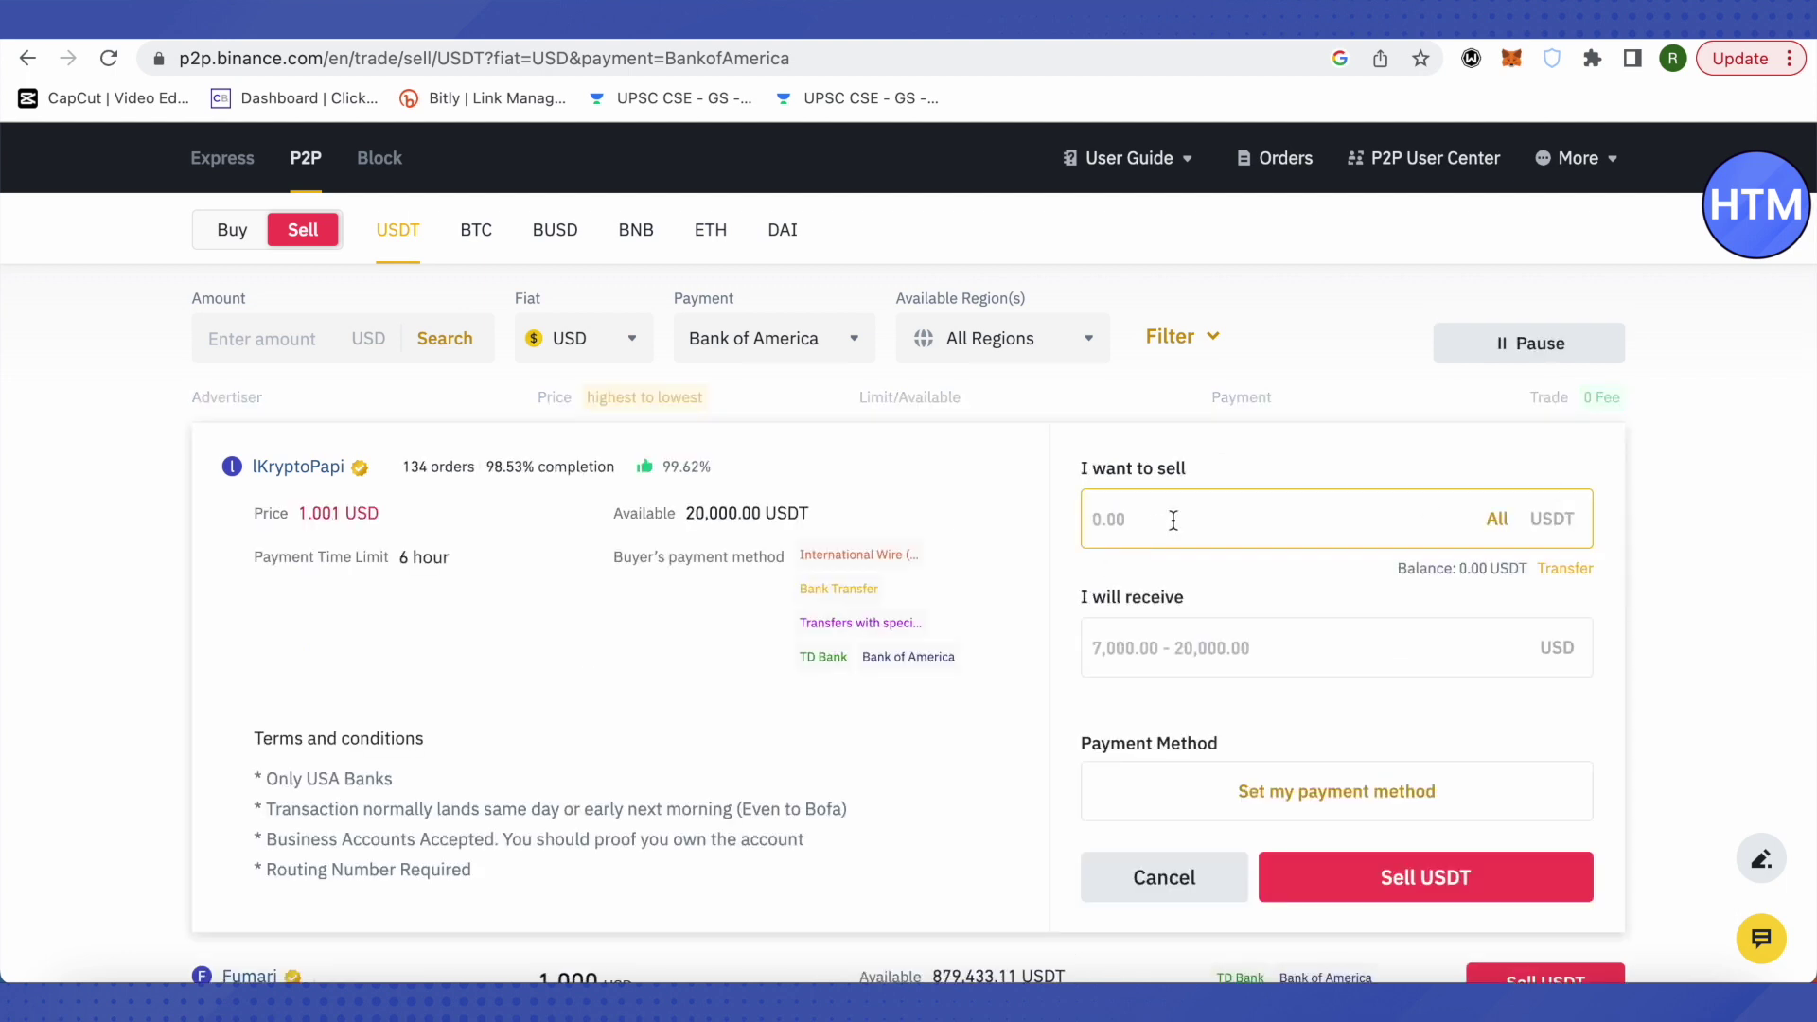
Step: Enter 5000 USDT to sell (5,005 USD) and add Bank of America as the payment method
text(5000)
scroll(1076, 583, down, 2)
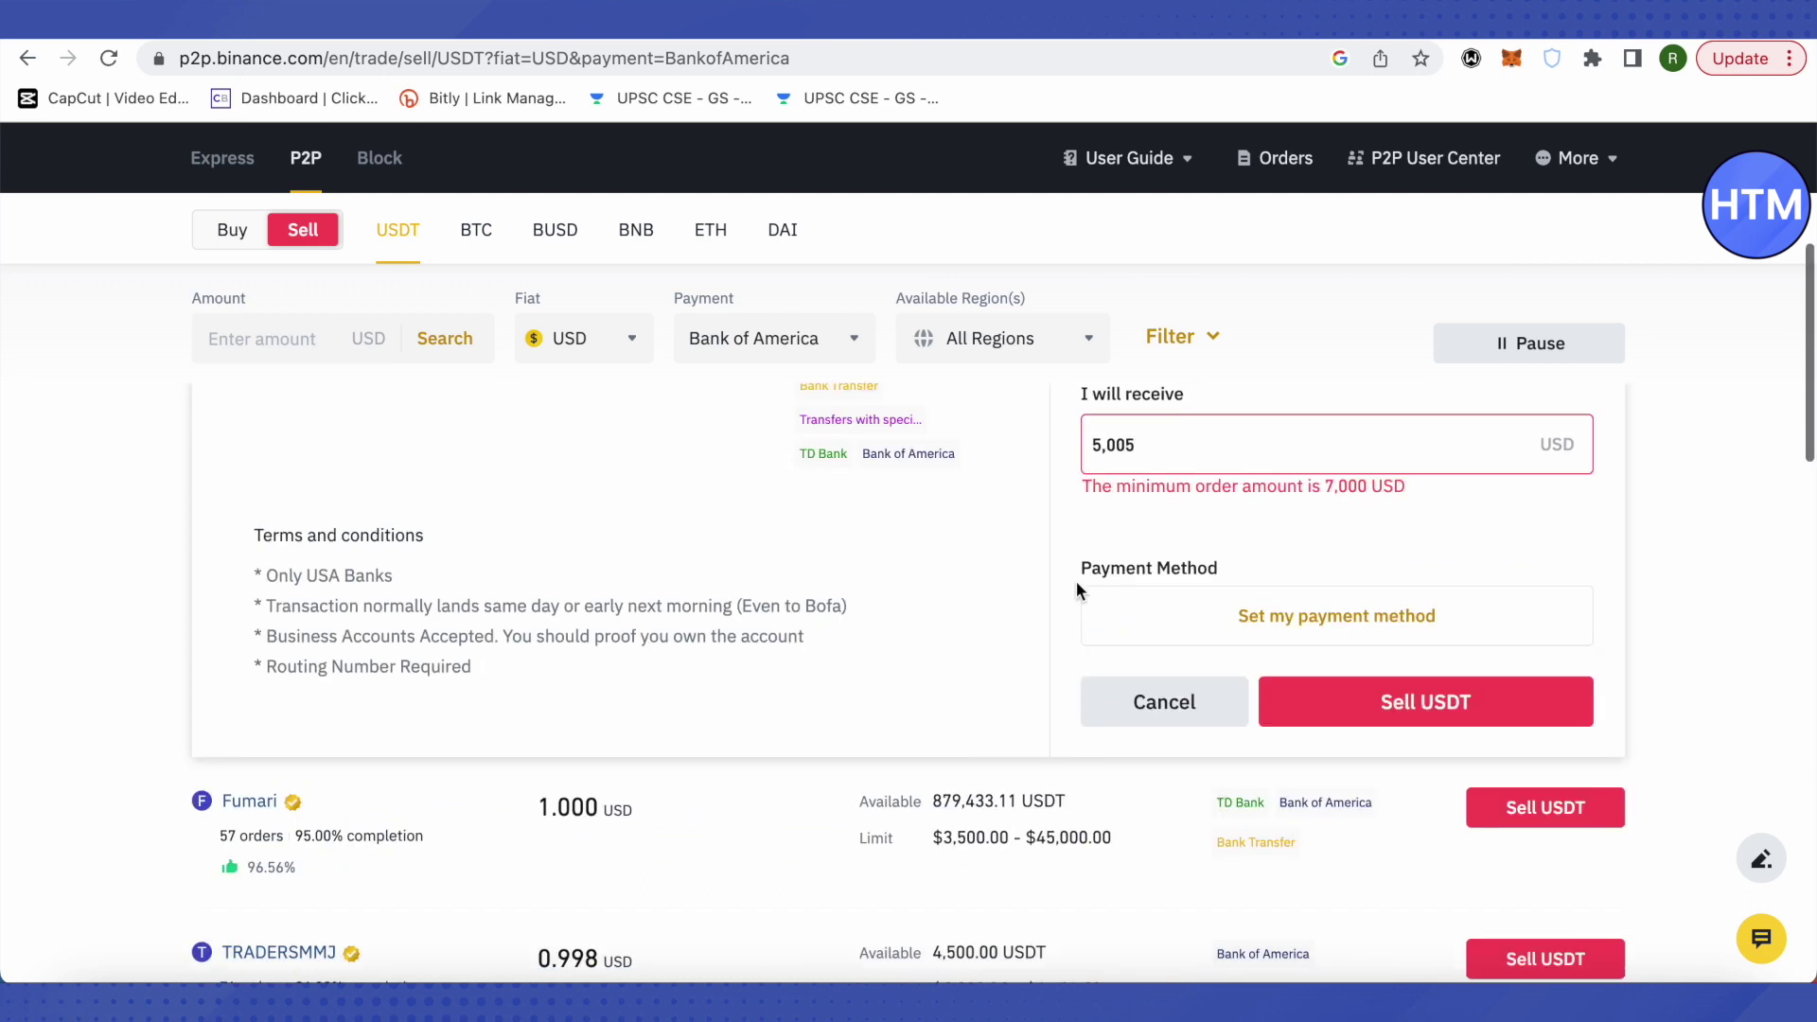
scroll(1344, 605, up, 1)
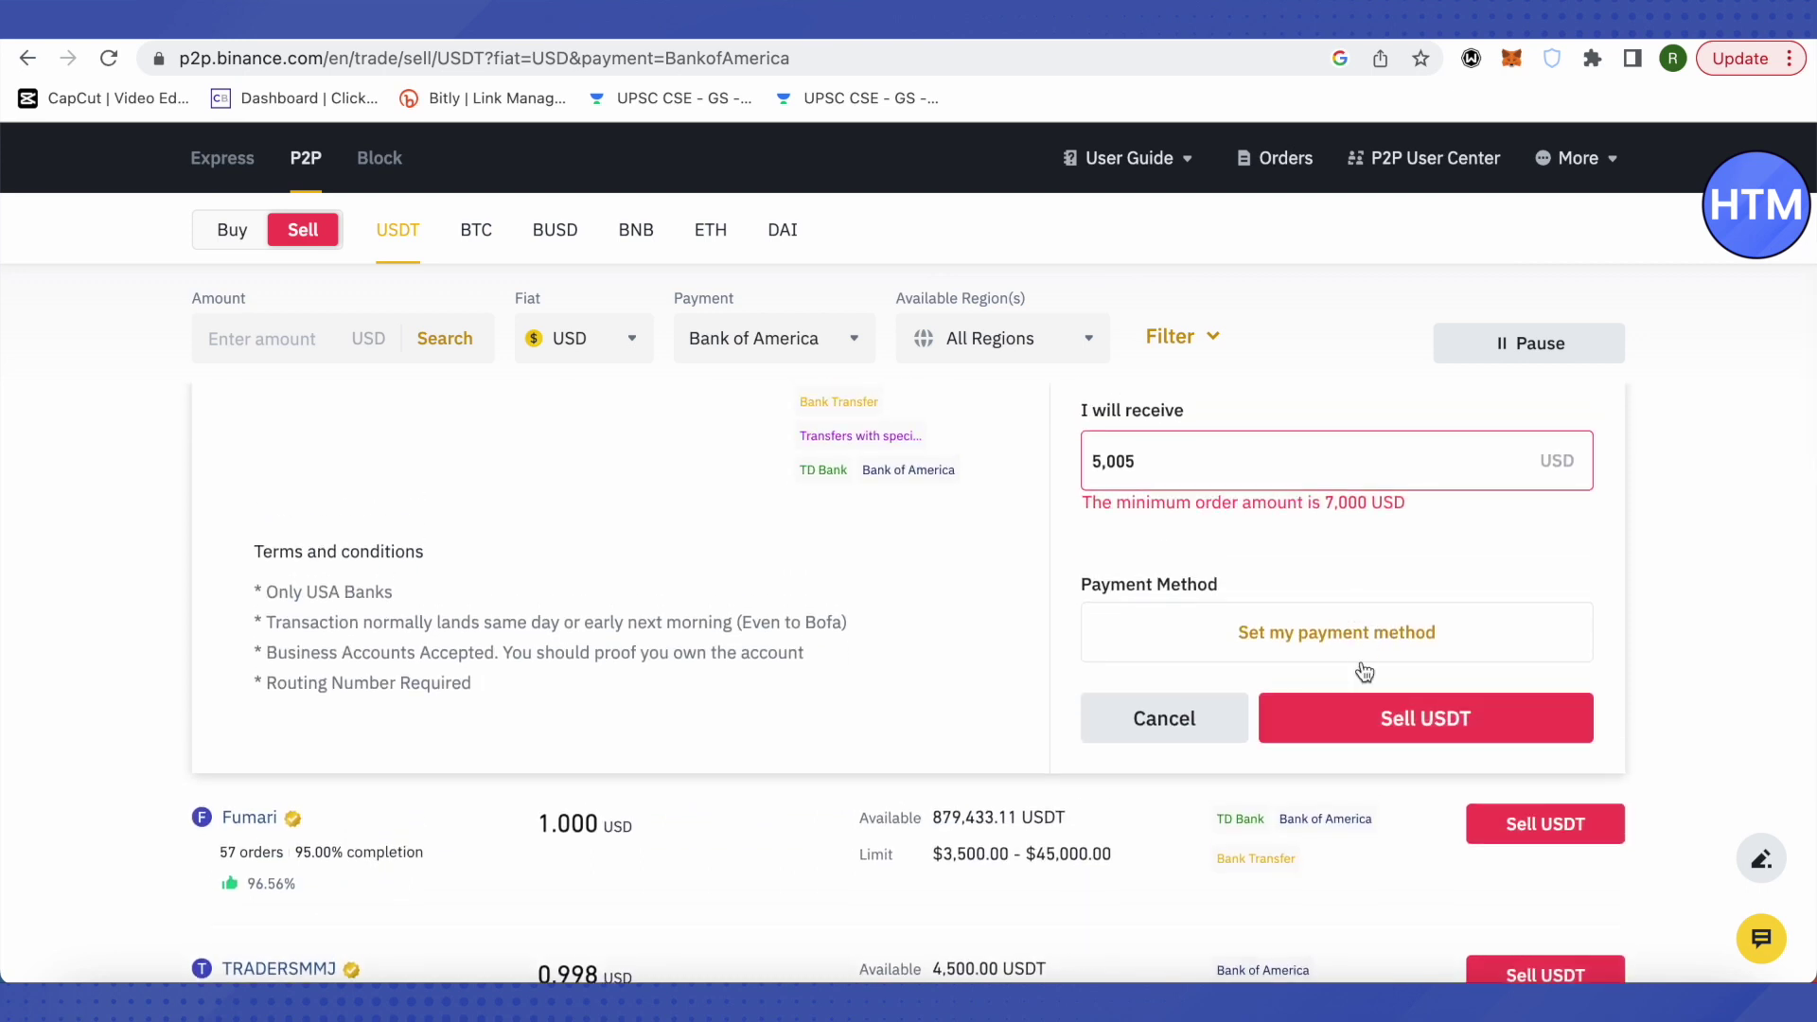
scroll(1364, 672, up, 1)
click(1384, 758)
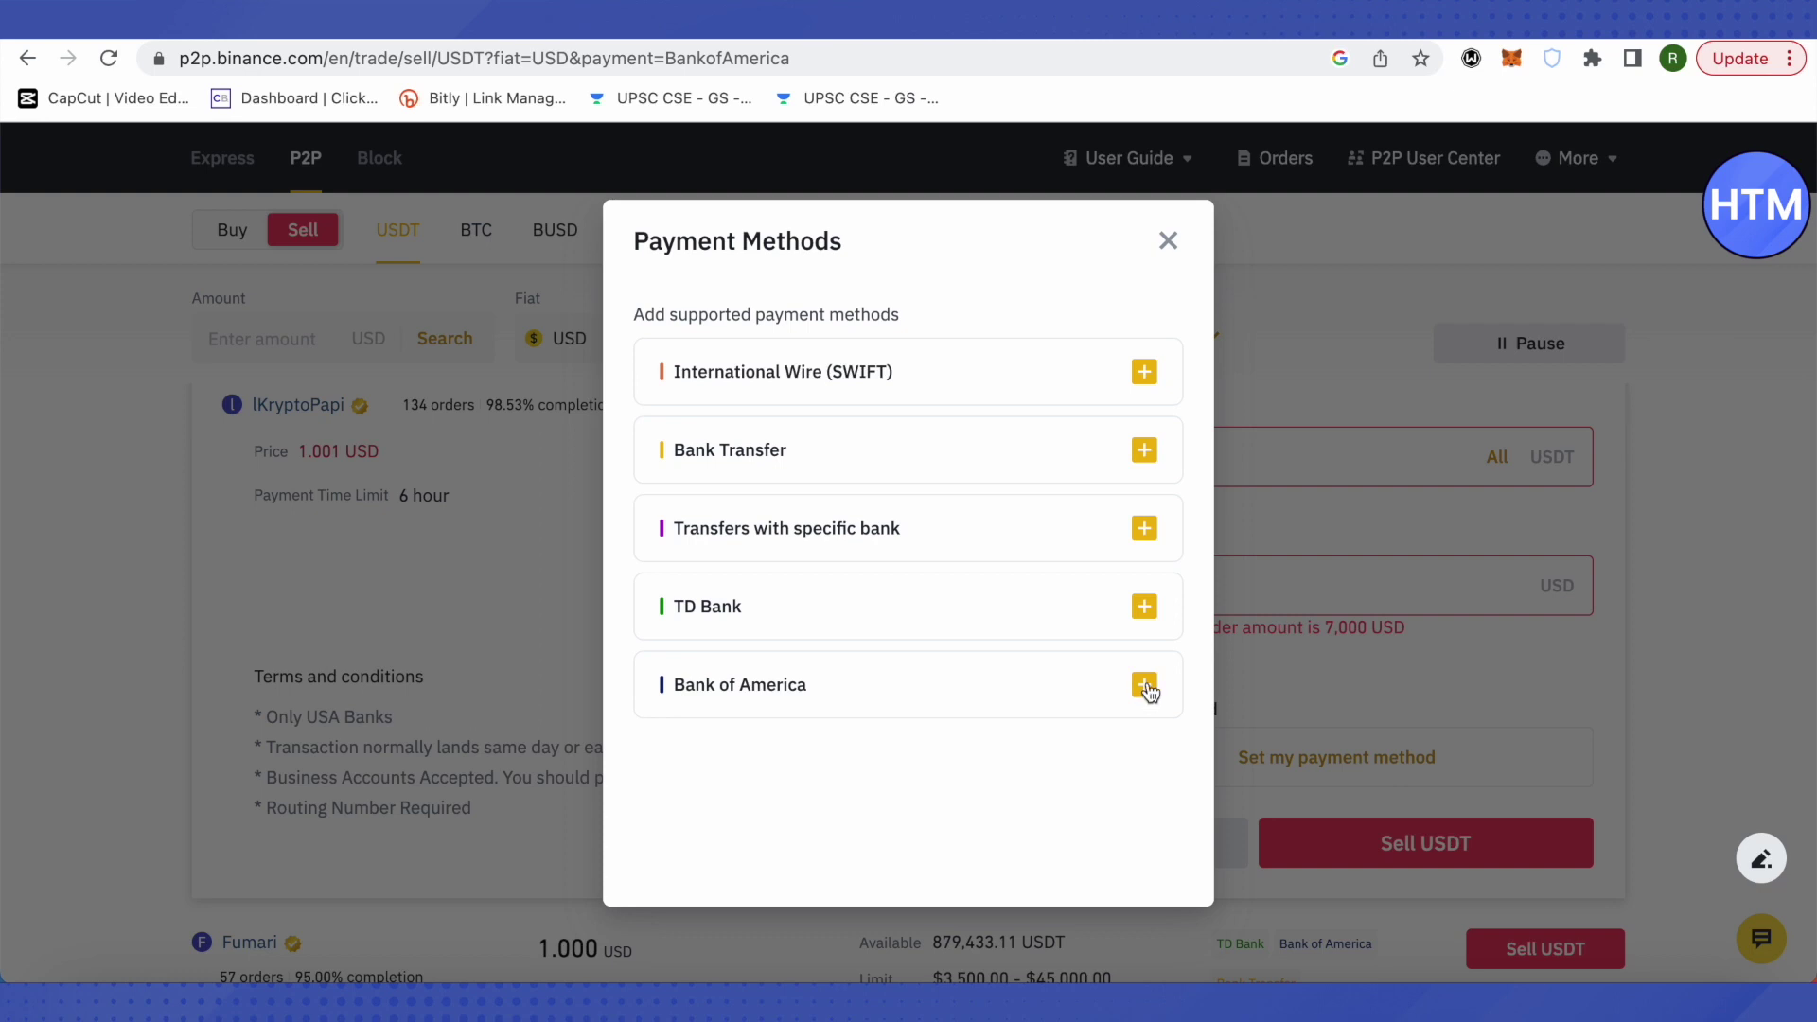
click(1169, 241)
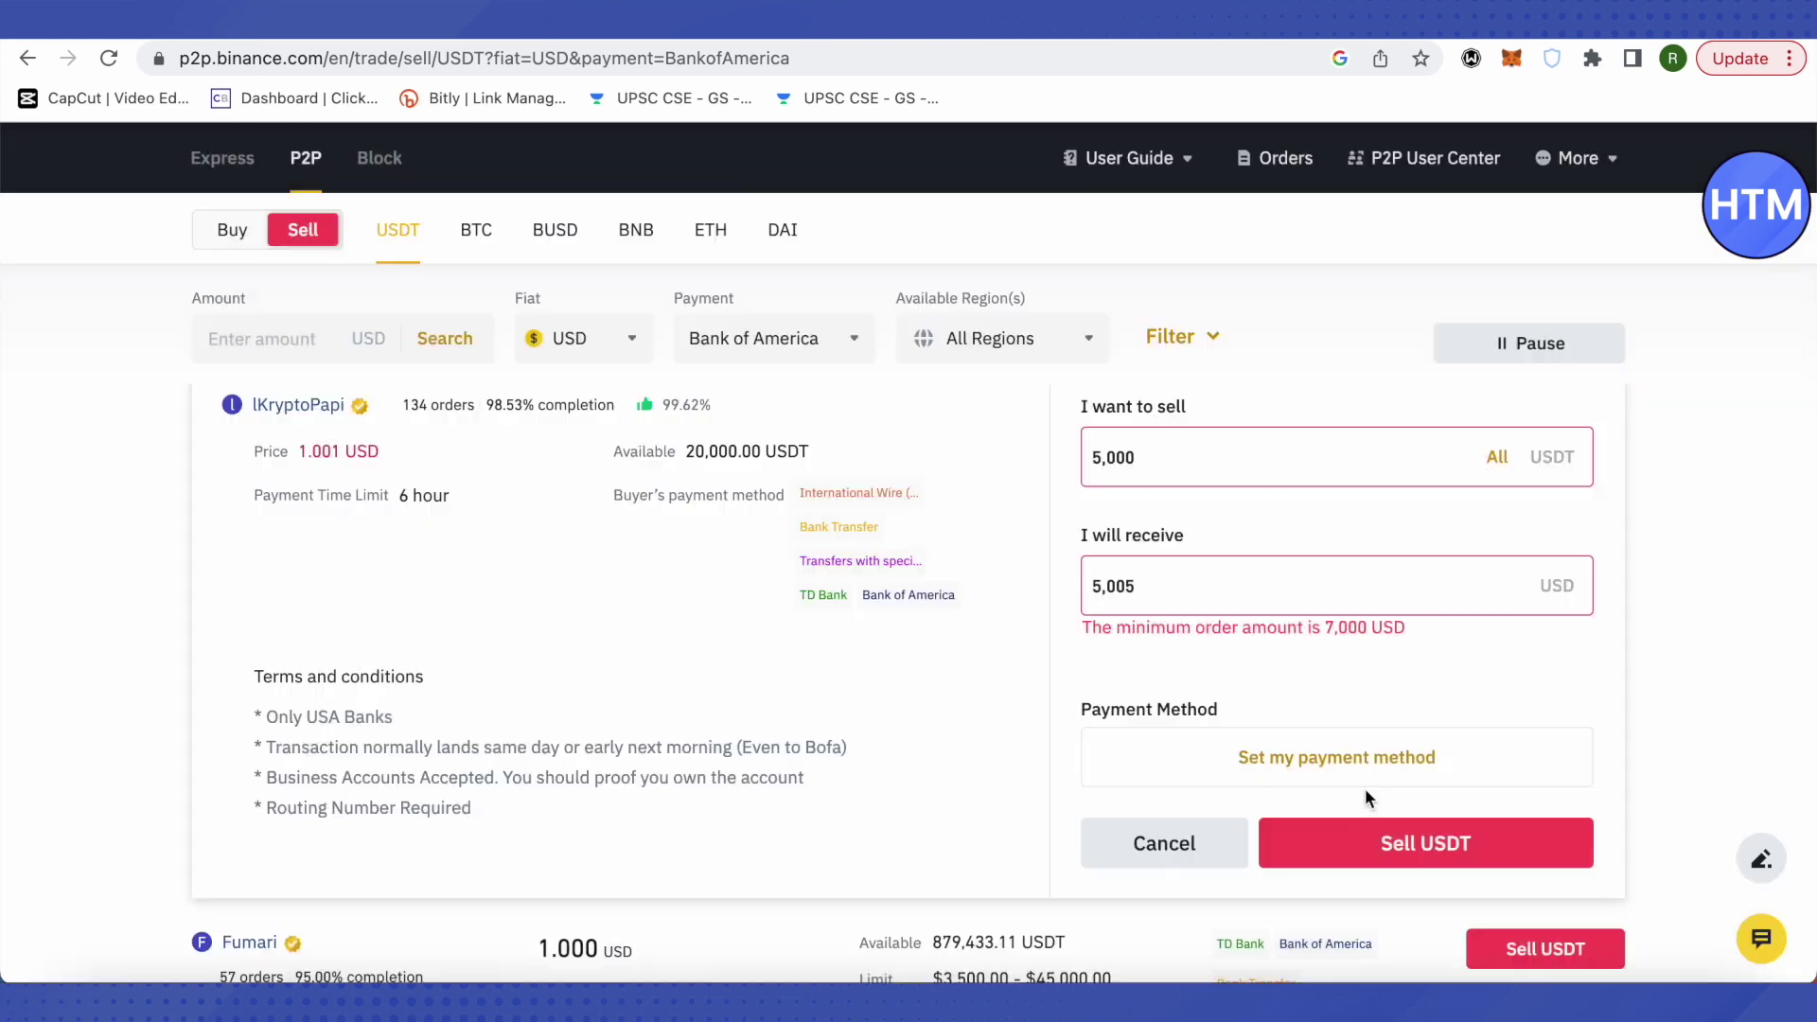